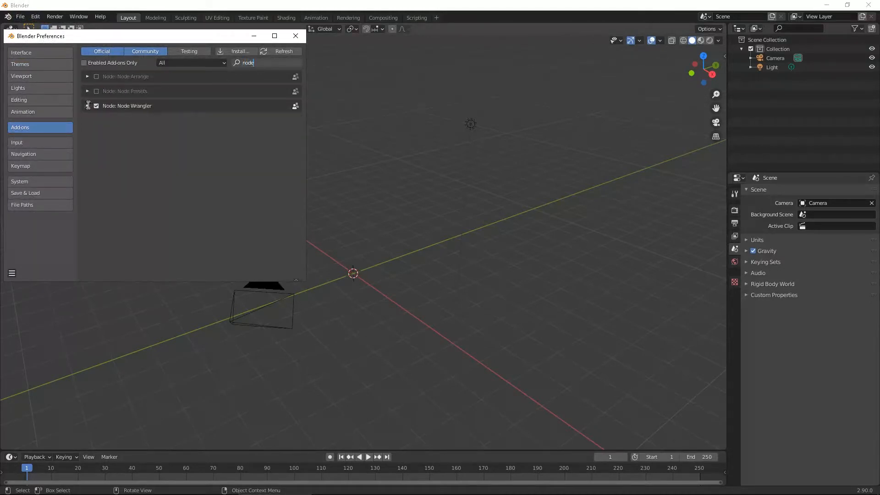
# Step: Review the details of the enabled Node Wrangler add-on and close the preferences
pyautogui.click(87, 106)
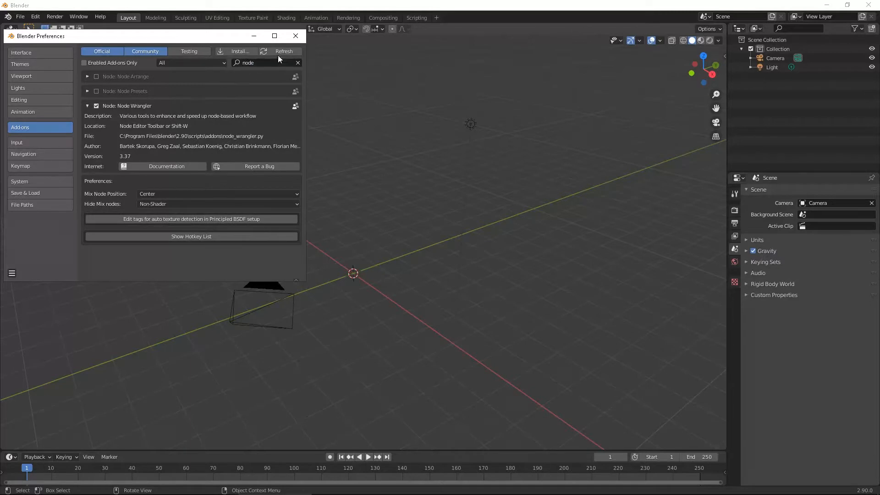
pyautogui.click(295, 39)
# Step: Add a plane mesh at the scene centre and scale it up to form a large ground
pyautogui.hotkey('shift', 'a')
pyautogui.moveTo(401, 210)
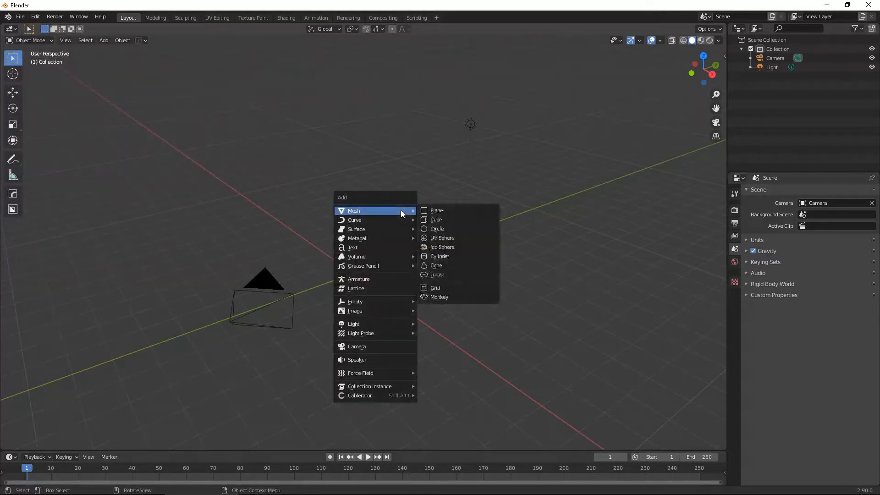
pyautogui.click(435, 211)
pyautogui.press('s')
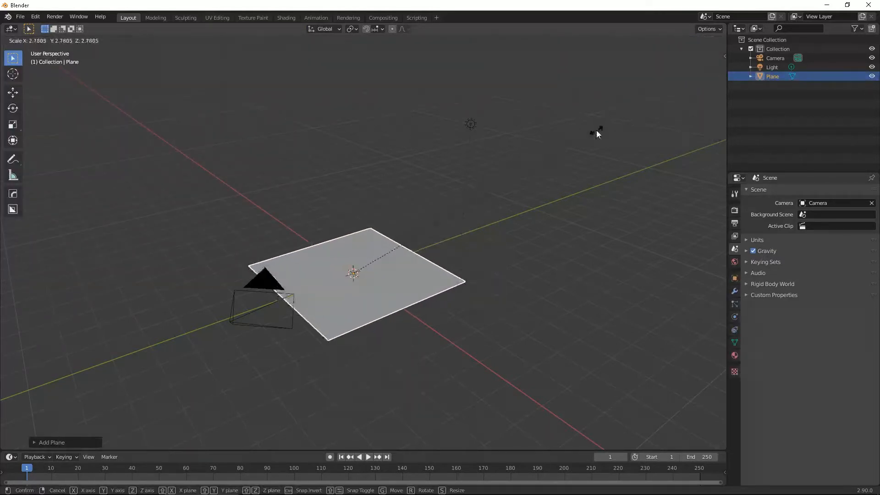
pyautogui.click(707, 89)
# Step: Subdivide the plane repeatedly in Edit Mode and return to Object Mode
pyautogui.press('Tab')
pyautogui.scroll(4, 435, 242)
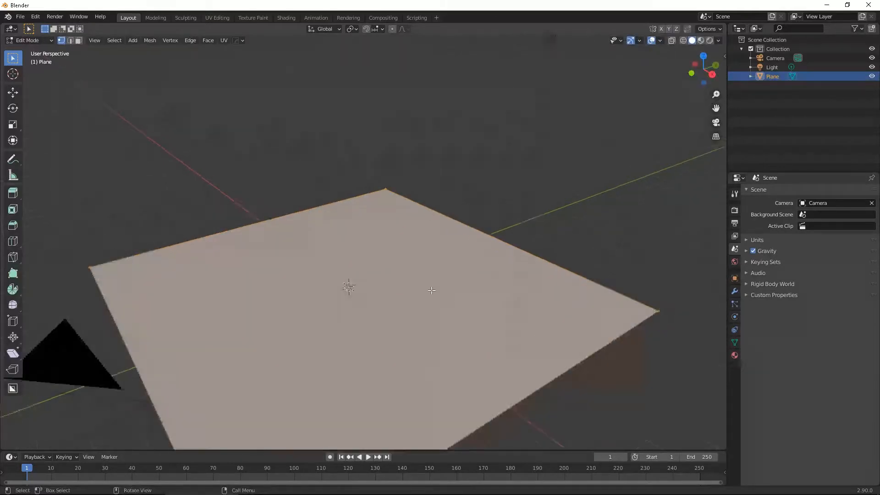
pyautogui.rightClick(420, 255)
pyautogui.click(420, 255)
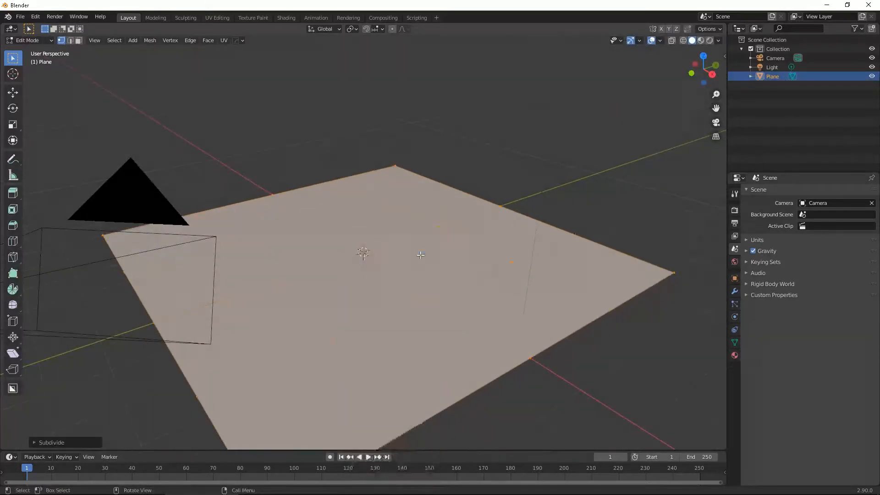
pyautogui.rightClick(420, 255)
pyautogui.click(420, 255)
pyautogui.click(535, 161)
pyautogui.moveTo(535, 161); pyautogui.dragTo(408, 253, button='middle')
pyautogui.press('Tab')
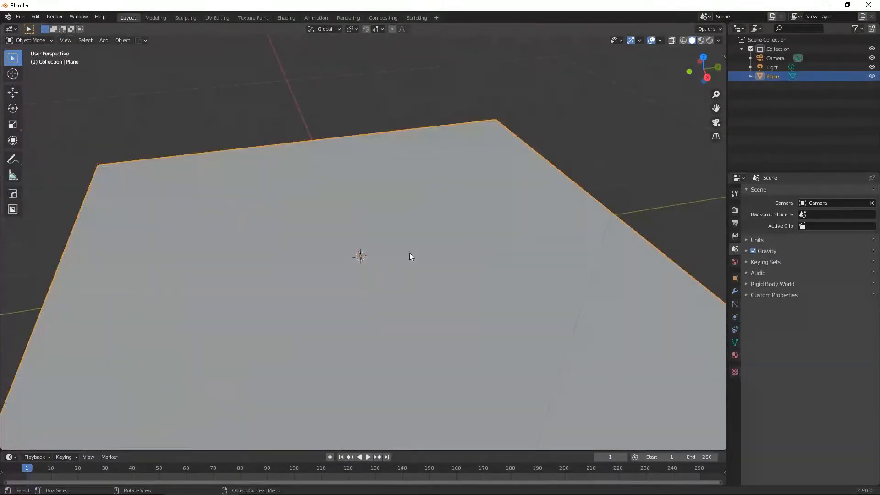
# Step: Add a vertex color layer named Ground to the plane
pyautogui.scroll(-4, 415, 235)
pyautogui.moveTo(414, 202); pyautogui.dragTo(612, 276, button='middle')
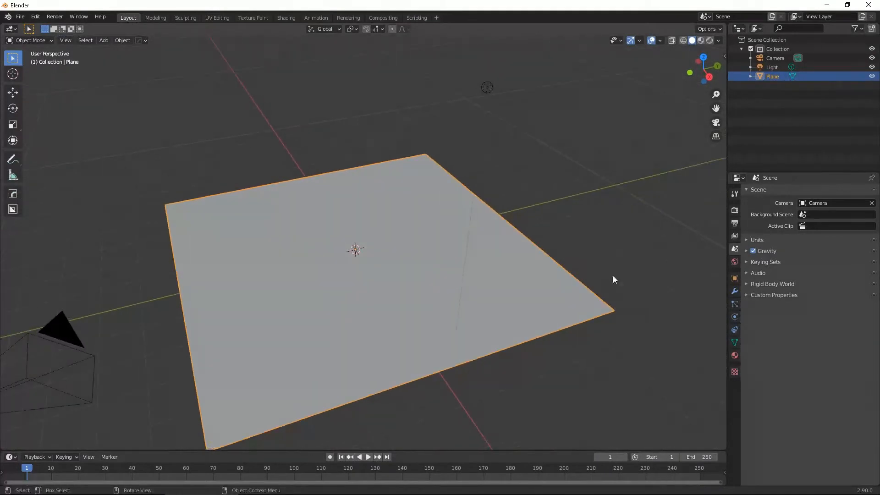
pyautogui.click(736, 343)
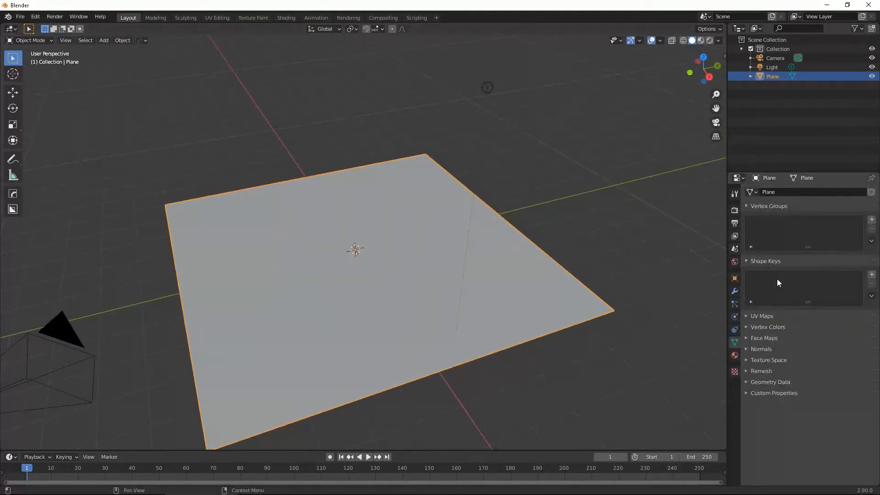
pyautogui.click(747, 327)
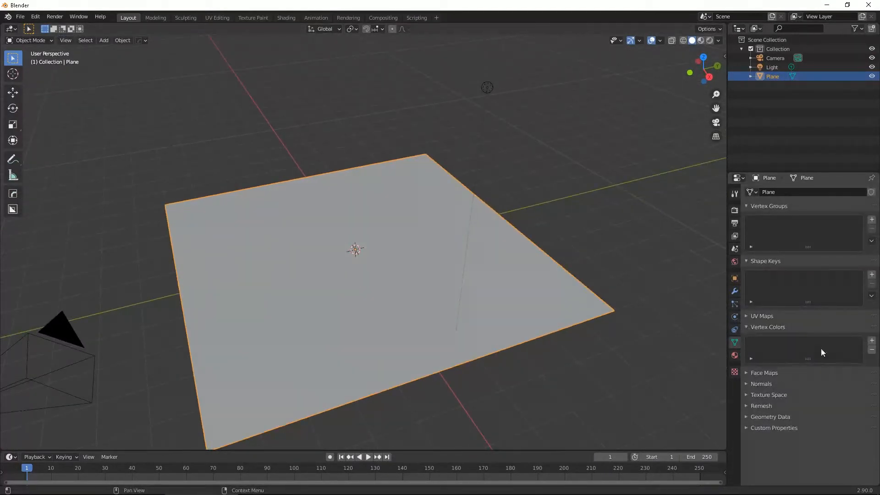
pyautogui.click(872, 341)
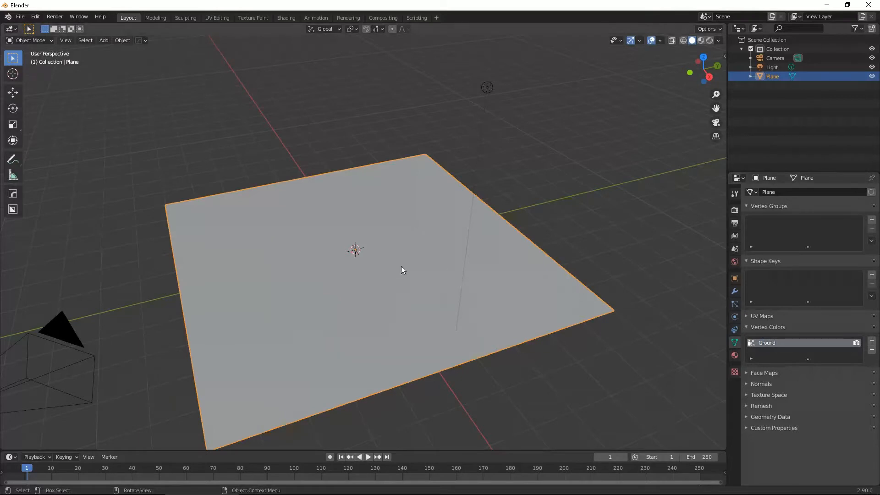
# Step: Switch to the Shading workspace and create a new material for the plane
pyautogui.scroll(2, 401, 266)
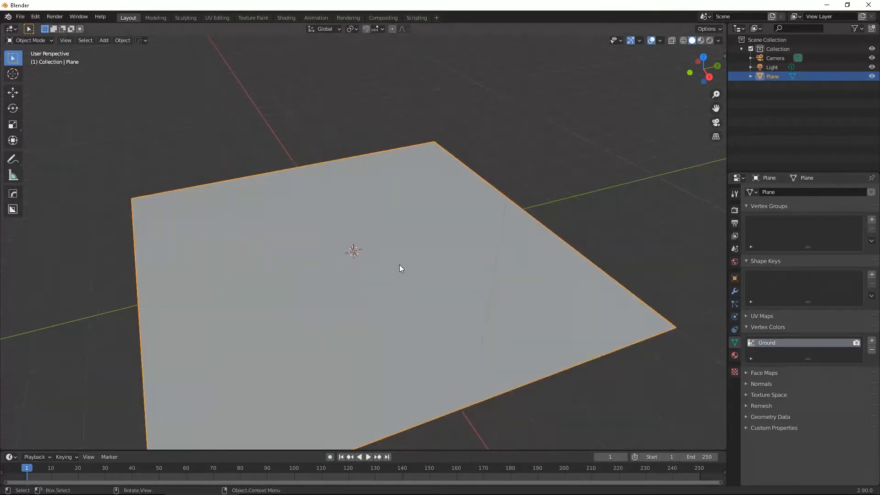
pyautogui.click(286, 18)
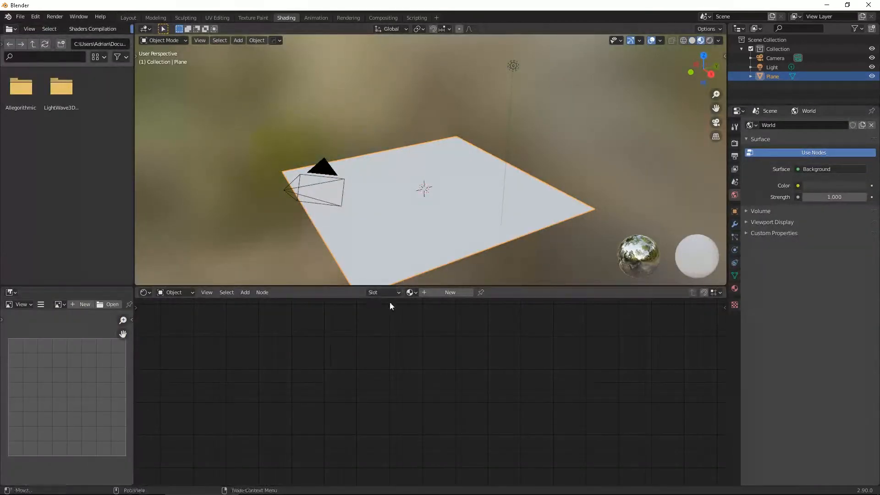
pyautogui.click(439, 293)
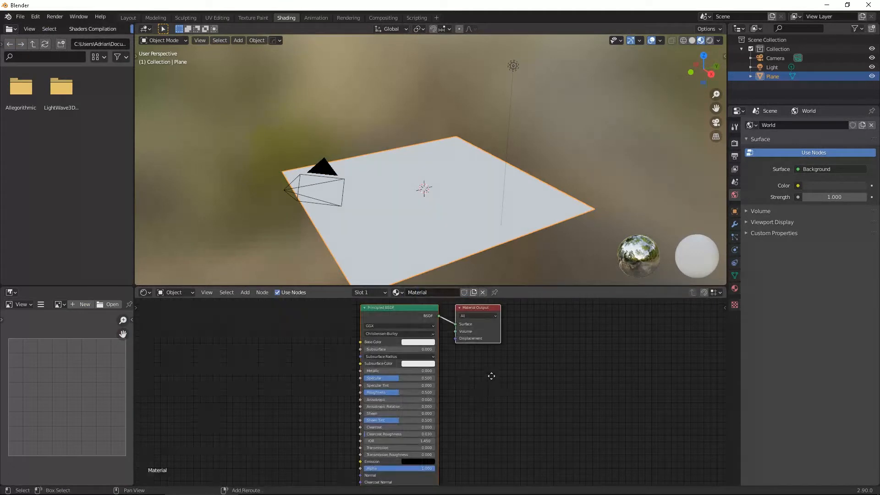
# Step: Add a Node Wrangler texture setup to the Principled BSDF and spread the resulting nodes apart
pyautogui.scroll(1, 431, 354)
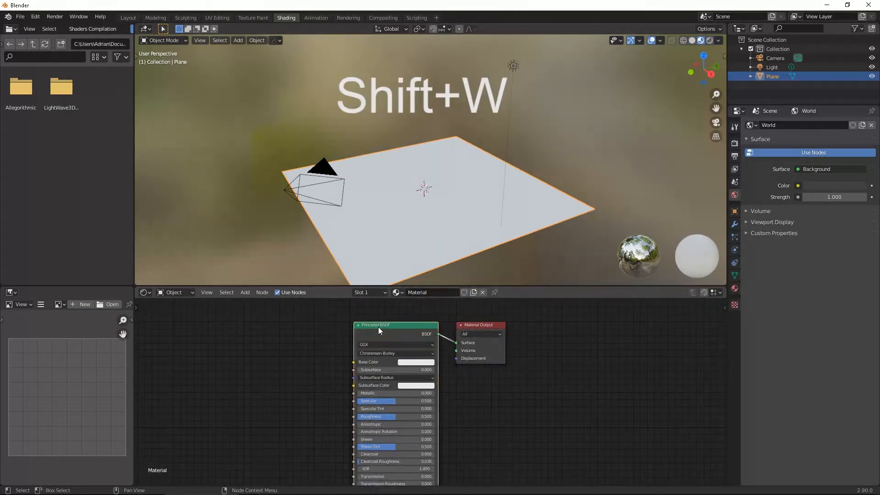
pyautogui.hotkey('shift', 'w')
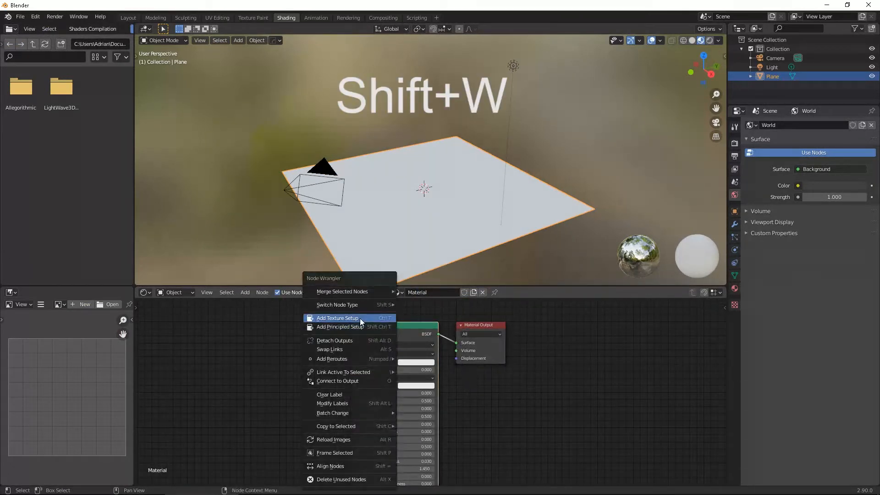
pyautogui.click(359, 319)
pyautogui.moveTo(285, 348); pyautogui.dragTo(341, 323, button='middle')
pyautogui.click(187, 360)
pyautogui.moveTo(187, 364); pyautogui.dragTo(130, 339)
pyautogui.moveTo(263, 364); pyautogui.dragTo(208, 328)
pyautogui.moveTo(367, 363); pyautogui.dragTo(316, 321)
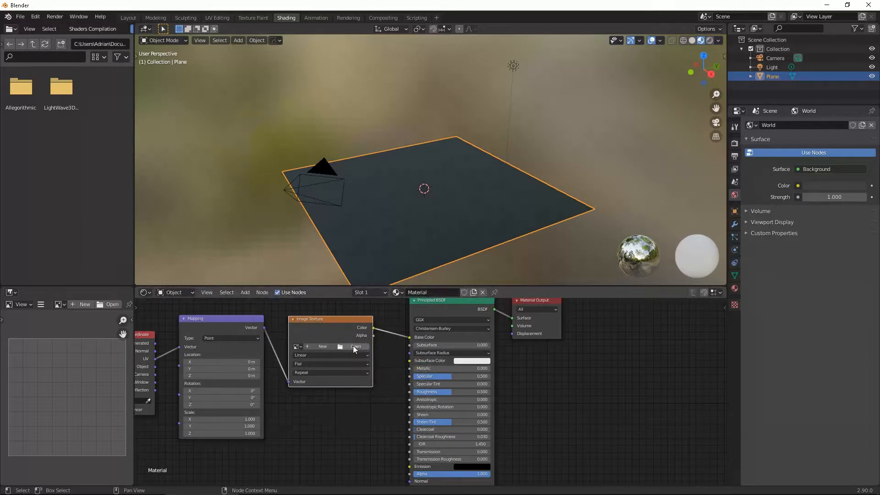
# Step: Load 1.jpg from the desktop texture files into the Image Texture node
pyautogui.click(356, 349)
pyautogui.click(236, 205)
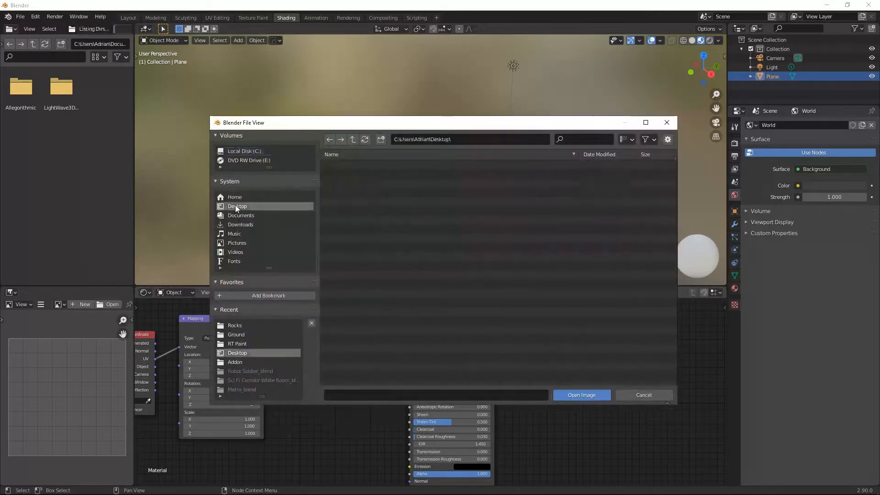
pyautogui.click(350, 166)
pyautogui.doubleClick(356, 183)
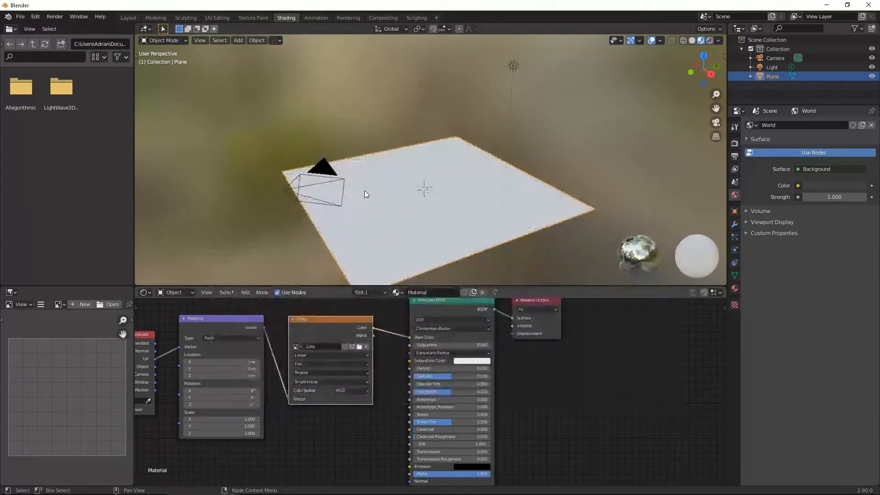
pyautogui.moveTo(435, 229); pyautogui.dragTo(447, 150, button='middle')
pyautogui.scroll(-2, 447, 150)
# Step: Copy and paste the Texture Coordinate, Mapping, Image Texture and Principled BSDF nodes
pyautogui.scroll(-4, 559, 392)
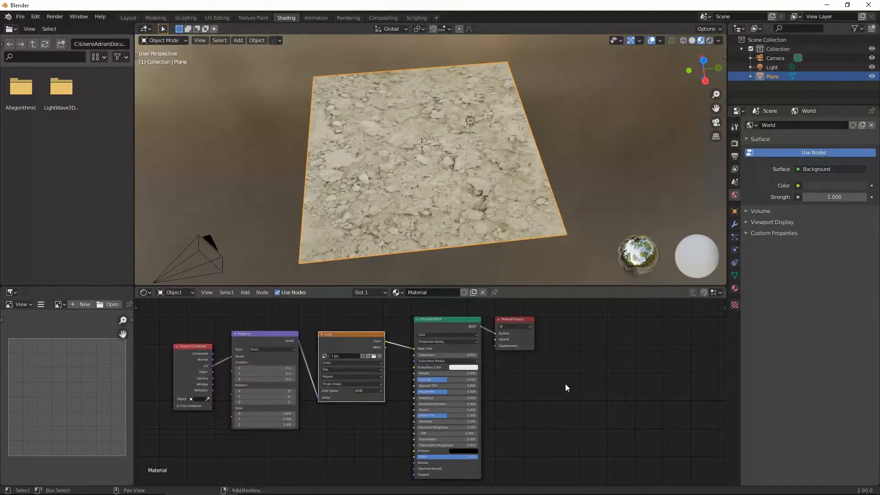
pyautogui.keyDown('shift'); pyautogui.moveTo(552, 382); pyautogui.dragTo(546, 373, button='middle'); pyautogui.keyUp('shift')
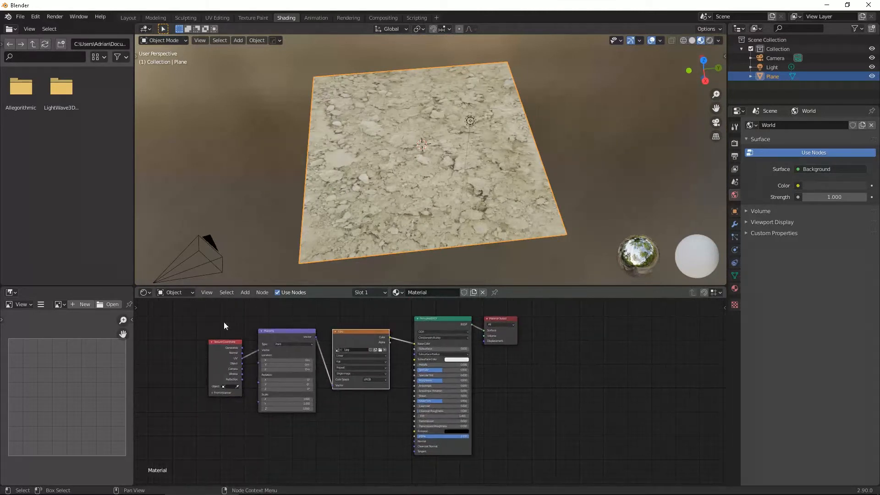
pyautogui.moveTo(192, 304); pyautogui.dragTo(451, 469)
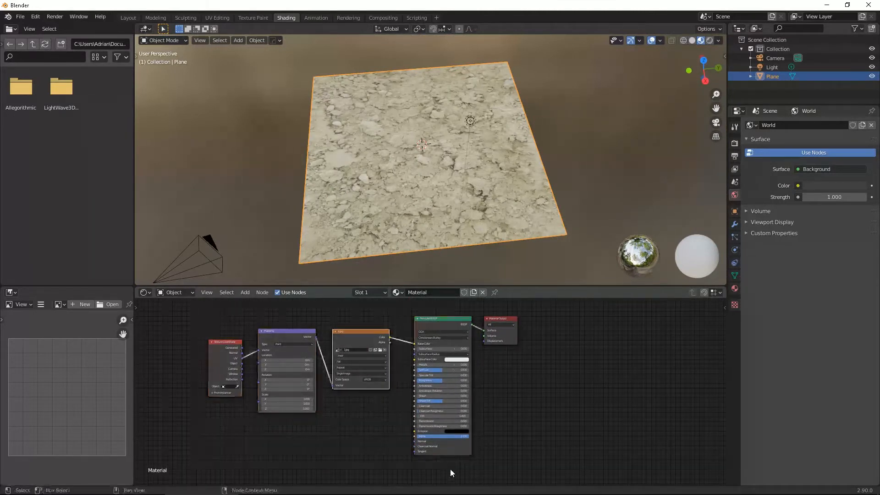
pyautogui.rightClick(439, 321)
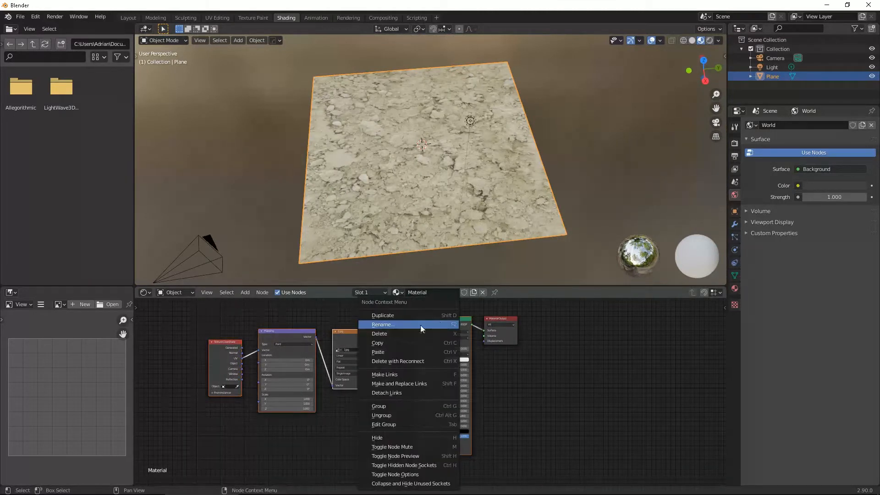
pyautogui.click(391, 343)
pyautogui.scroll(-3, 434, 381)
pyautogui.keyDown('shift'); pyautogui.moveTo(464, 384); pyautogui.dragTo(440, 347, button='middle'); pyautogui.keyUp('shift')
pyautogui.click(466, 385)
pyautogui.rightClick(466, 384)
pyautogui.click(460, 393)
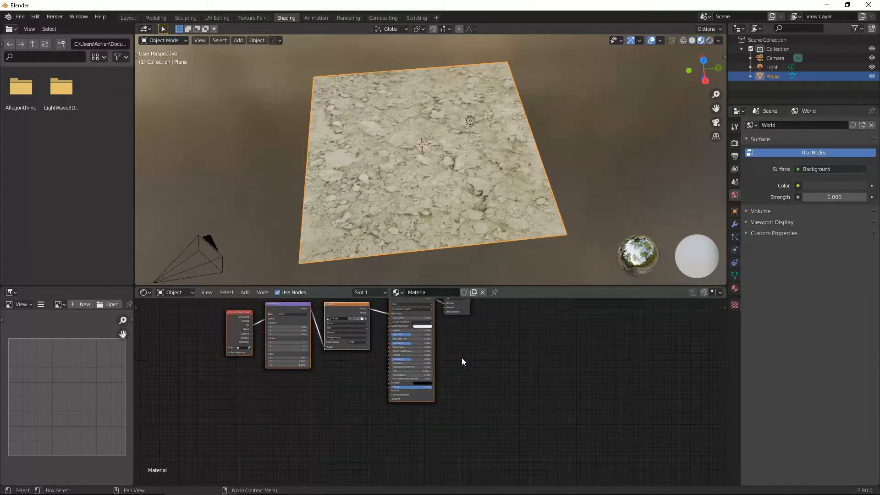
# Step: Place the duplicated node chain below the original and move the Material Output node farther right
pyautogui.moveTo(429, 315); pyautogui.dragTo(427, 340, button='middle')
pyautogui.moveTo(419, 325); pyautogui.dragTo(427, 440)
pyautogui.moveTo(455, 324); pyautogui.dragTo(559, 372)
# Step: Replace the image in the duplicated Image Texture node with 2.jpg
pyautogui.moveTo(487, 401); pyautogui.dragTo(481, 310, button='middle')
pyautogui.scroll(6, 351, 370)
pyautogui.moveTo(338, 372); pyautogui.dragTo(394, 364, button='middle')
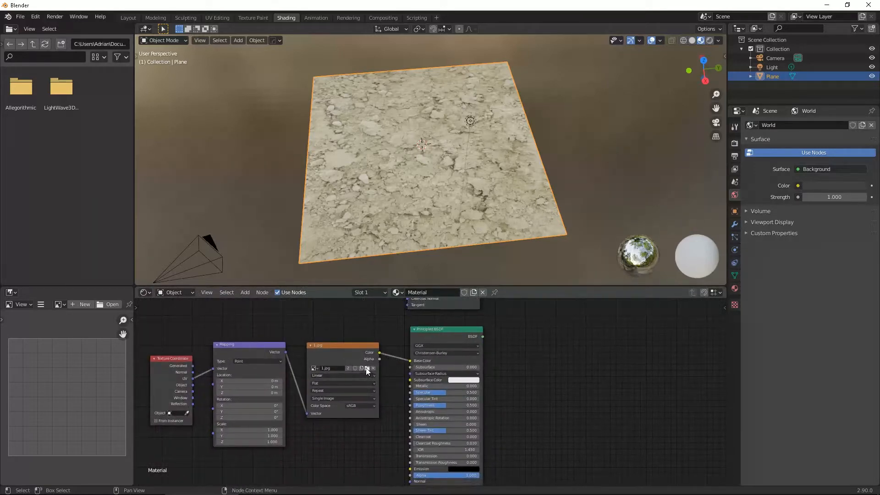
pyautogui.click(367, 369)
pyautogui.doubleClick(348, 194)
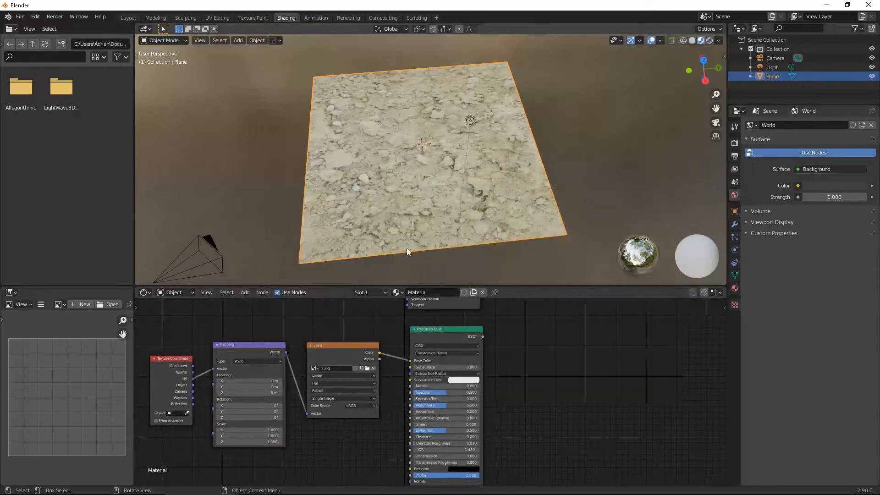
# Step: Connect the duplicated Principled BSDF directly to the Material Output's Surface input
pyautogui.moveTo(492, 385); pyautogui.dragTo(453, 431, button='middle')
pyautogui.moveTo(498, 352); pyautogui.dragTo(461, 403, button='middle')
pyautogui.scroll(-3, 460, 361)
pyautogui.moveTo(411, 423); pyautogui.dragTo(538, 351)
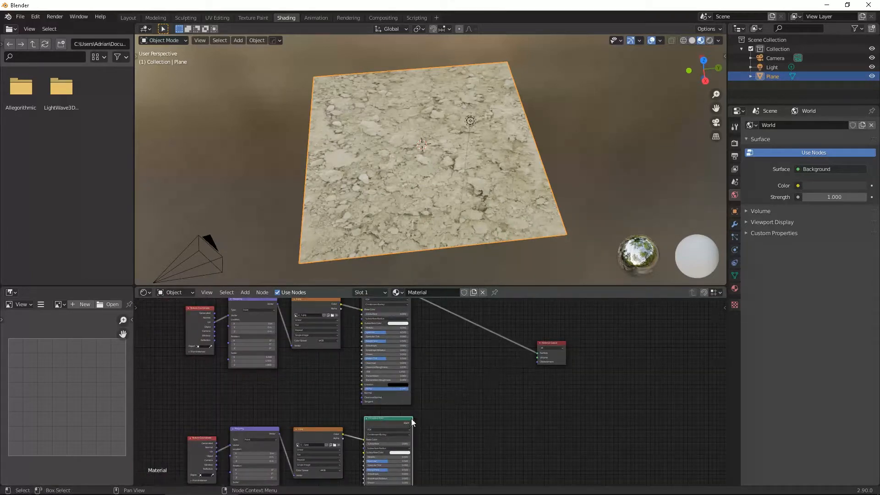
pyautogui.moveTo(543, 356); pyautogui.dragTo(539, 353)
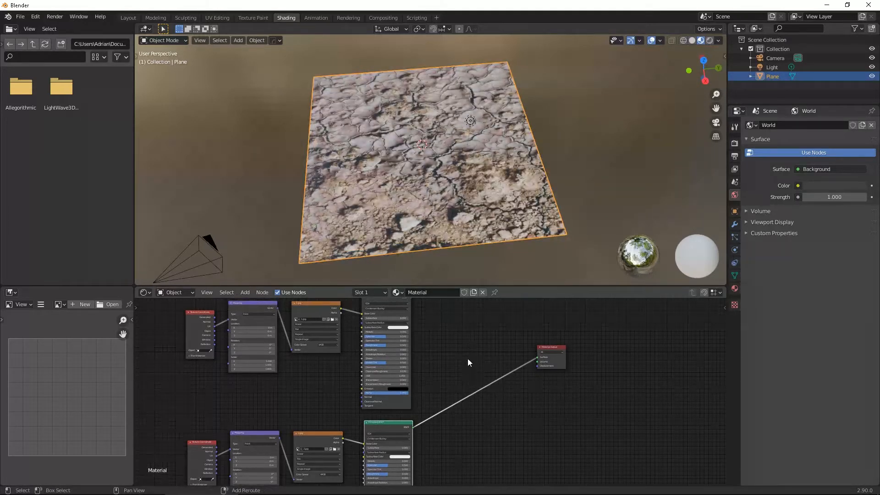
# Step: Search for a Mix Shader node and add it to the material's node tree
pyautogui.moveTo(468, 359); pyautogui.dragTo(460, 386, button='middle')
pyautogui.click(250, 293)
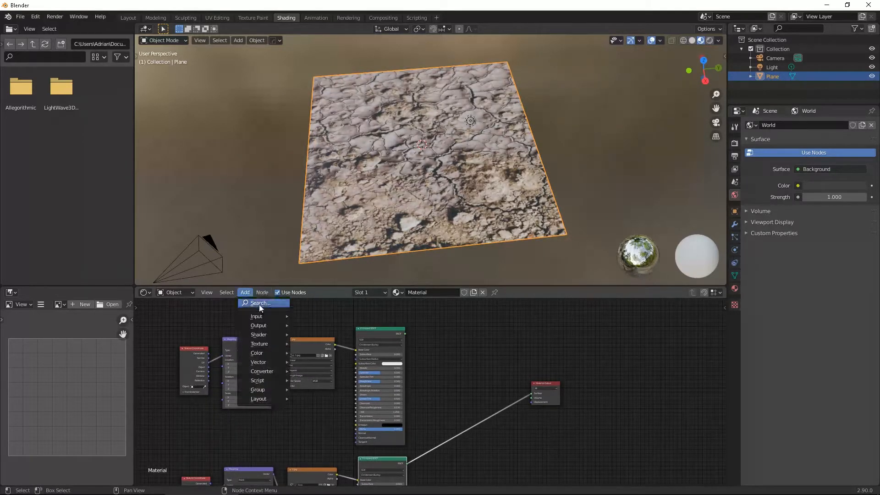
pyautogui.click(259, 303)
pyautogui.write('mix')
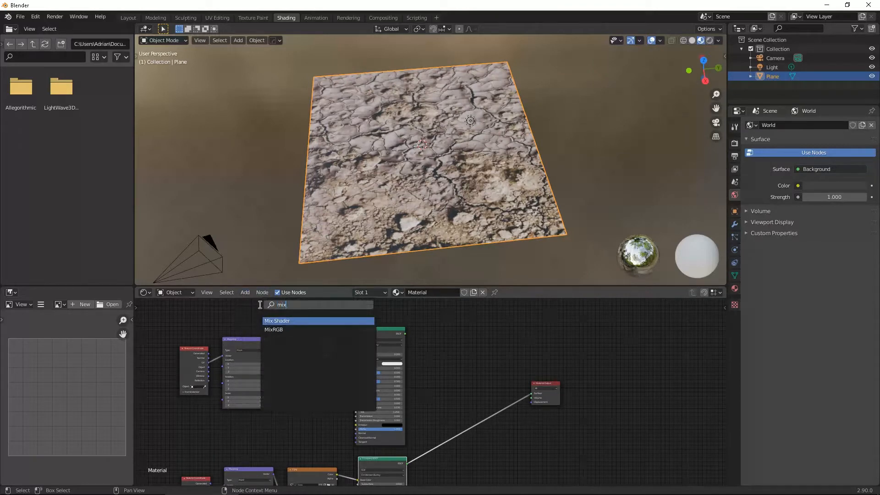
pyautogui.click(328, 321)
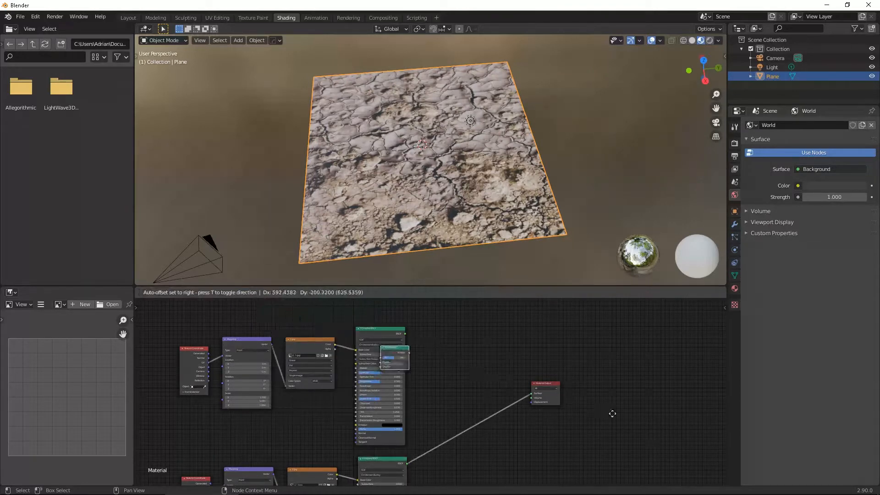
pyautogui.click(720, 443)
# Step: Wire both Principled BSDF nodes through the Mix Shader into the Material Output, and set the mix factor to about 0.733
pyautogui.scroll(4, 431, 395)
pyautogui.keyDown('shift'); pyautogui.moveTo(503, 355); pyautogui.dragTo(475, 366, button='middle'); pyautogui.keyUp('shift')
pyautogui.moveTo(427, 361); pyautogui.dragTo(472, 356)
pyautogui.scroll(-2, 398, 366)
pyautogui.moveTo(408, 361); pyautogui.dragTo(412, 340, button='middle')
pyautogui.moveTo(380, 307); pyautogui.dragTo(452, 357)
pyautogui.moveTo(380, 459); pyautogui.dragTo(527, 378)
pyautogui.moveTo(469, 350)
pyautogui.mouseDown()
pyautogui.moveTo(425, 348)
pyautogui.moveTo(491, 349)
pyautogui.moveTo(445, 350)
pyautogui.moveTo(476, 350)
pyautogui.mouseUp()
# Step: Add a Vertex Color node above the original Principled BSDF
pyautogui.moveTo(417, 327); pyautogui.dragTo(417, 389, button='middle')
pyautogui.click(246, 293)
pyautogui.click(254, 302)
pyautogui.write('ve')
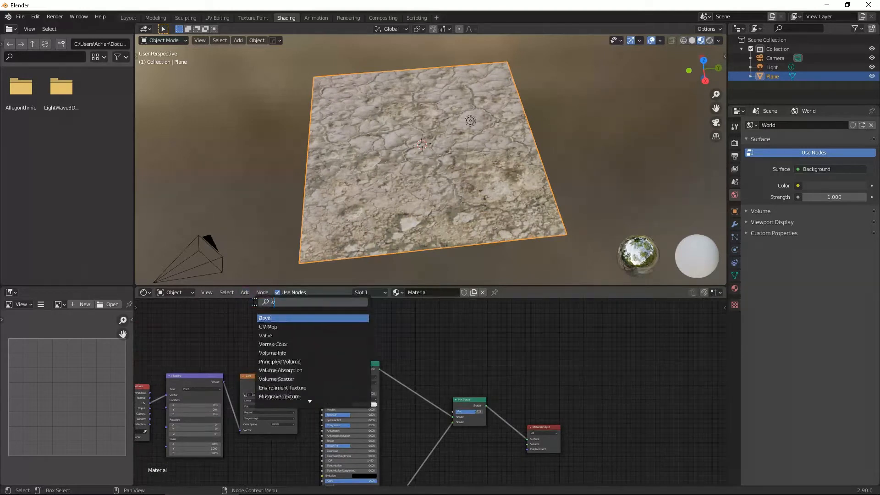
pyautogui.click(273, 326)
pyautogui.click(464, 362)
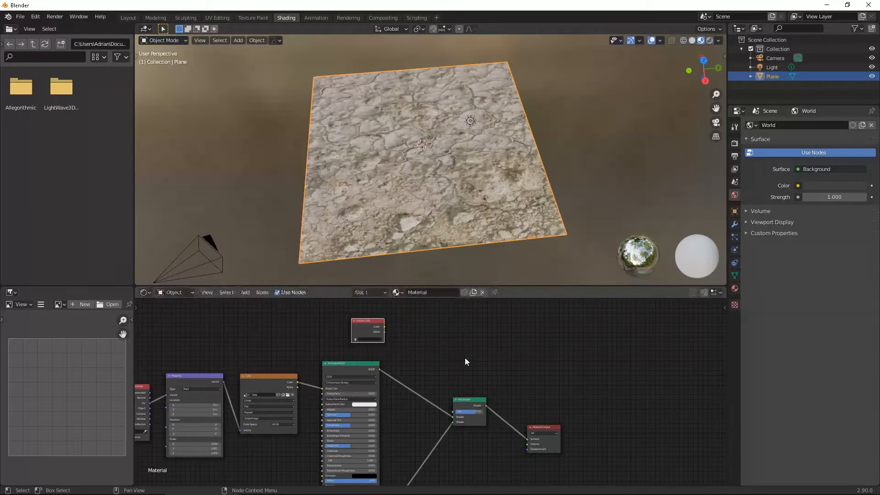
# Step: Assign the Ground layer to the Vertex Color node and connect its Color output to the Mix Shader's Fac input
pyautogui.scroll(3, 458, 353)
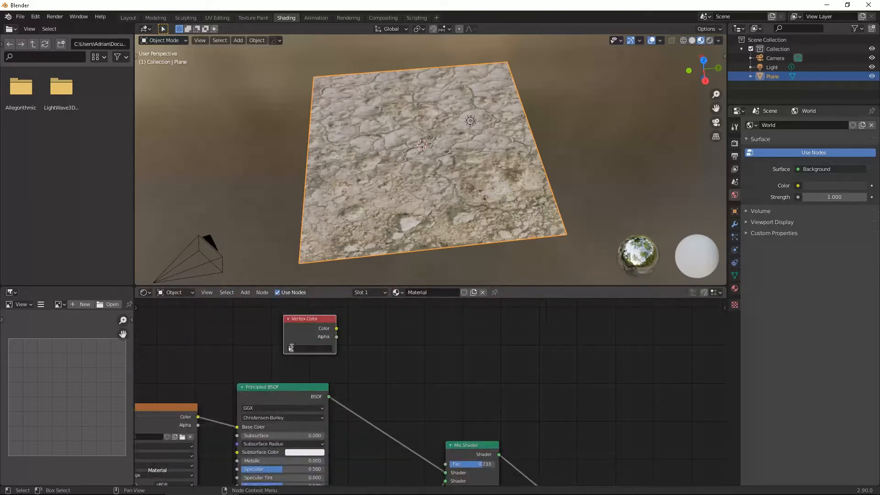
pyautogui.click(291, 348)
pyautogui.click(297, 360)
pyautogui.moveTo(428, 364); pyautogui.dragTo(447, 337, button='middle')
pyautogui.scroll(-2, 447, 337)
pyautogui.moveTo(332, 315); pyautogui.dragTo(470, 449)
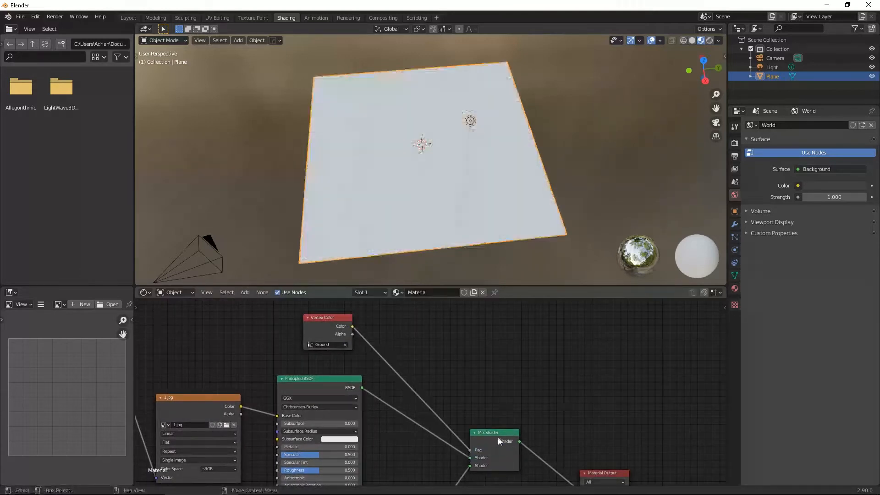
# Step: Switch to the Layout workspace and display the textured plane in Material Preview shading
pyautogui.scroll(2, 449, 149)
pyautogui.moveTo(450, 147)
pyautogui.keyDown('shift'); pyautogui.mouseDown(button='middle')
pyautogui.moveTo(416, 152)
pyautogui.moveTo(454, 146)
pyautogui.mouseUp(button='middle'); pyautogui.keyUp('shift')
pyautogui.scroll(-2, 429, 376)
pyautogui.moveTo(463, 378); pyautogui.dragTo(421, 393, button='middle')
pyautogui.scroll(-3, 438, 356)
pyautogui.scroll(-3, 439, 355)
pyautogui.scroll(6, 442, 340)
pyautogui.click(166, 39)
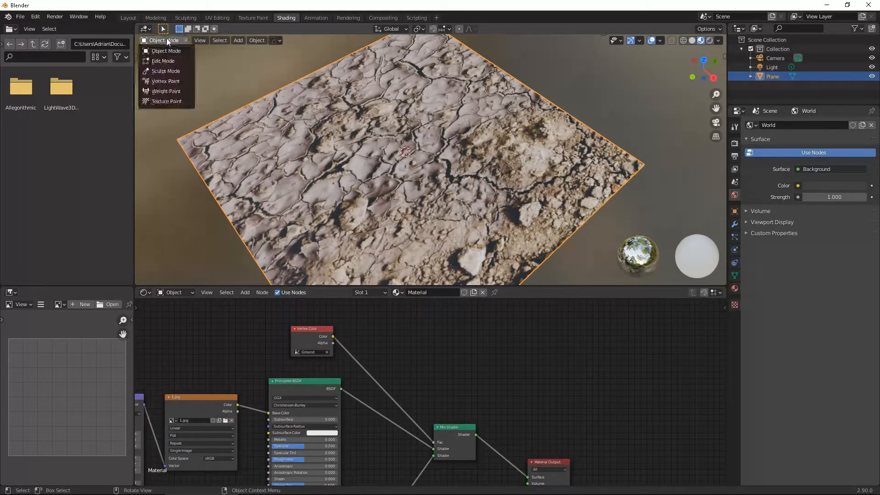
pyautogui.click(129, 18)
pyautogui.moveTo(298, 183)
pyautogui.mouseDown(button='middle')
pyautogui.moveTo(308, 162)
pyautogui.moveTo(371, 187)
pyautogui.moveTo(467, 189)
pyautogui.moveTo(442, 181)
pyautogui.mouseUp(button='middle')
pyautogui.press('z')
pyautogui.click(326, 192)
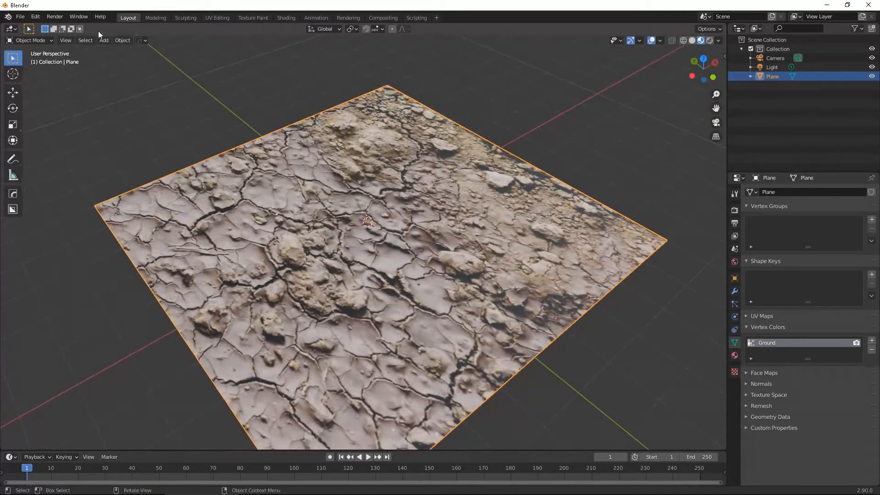
# Step: Put the plane in Vertex Paint mode and paint a black stroke near its centre to reveal the second texture
pyautogui.click(40, 42)
pyautogui.click(49, 83)
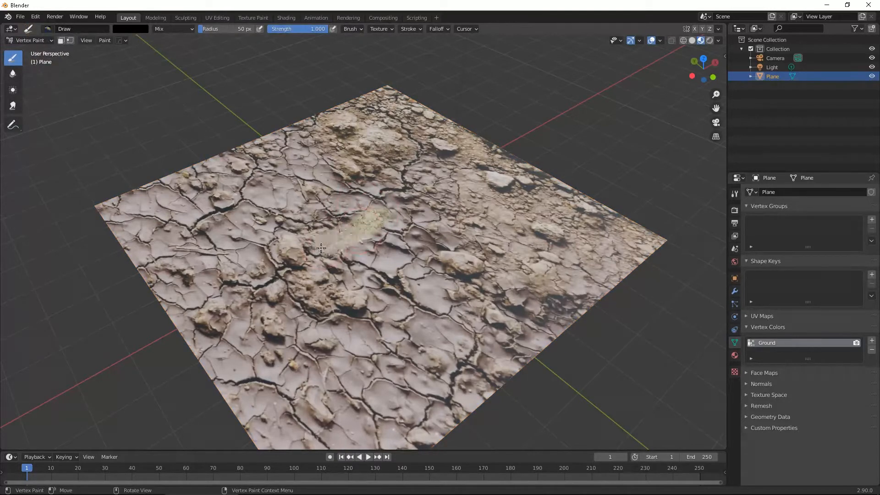
pyautogui.moveTo(325, 246); pyautogui.dragTo(286, 277)
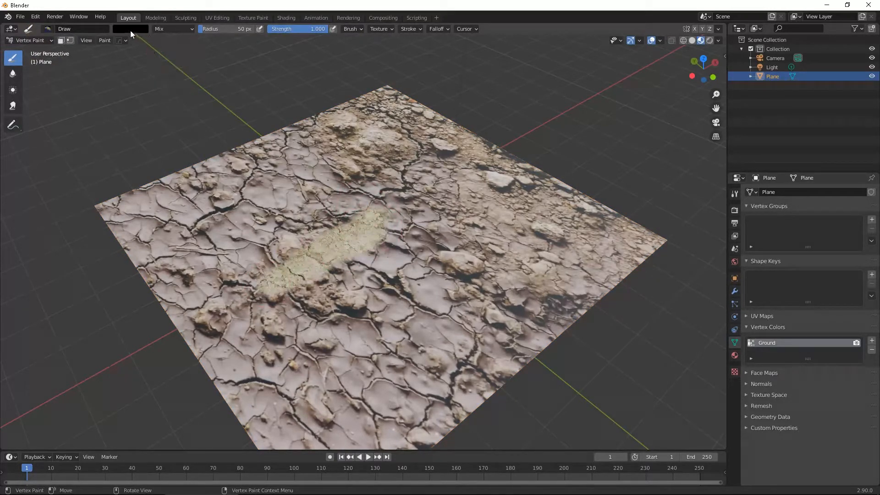
# Step: Open the brush colour picker and paint broad patches of the second texture over the plane's middle with a 186 px brush
pyautogui.click(132, 30)
pyautogui.moveTo(191, 103)
pyautogui.mouseDown()
pyautogui.moveTo(191, 44)
pyautogui.moveTo(192, 105)
pyautogui.mouseUp()
pyautogui.moveTo(390, 220)
pyautogui.mouseDown()
pyautogui.moveTo(229, 326)
pyautogui.moveTo(477, 143)
pyautogui.moveTo(314, 295)
pyautogui.moveTo(211, 357)
pyautogui.moveTo(183, 312)
pyautogui.moveTo(285, 216)
pyautogui.moveTo(489, 187)
pyautogui.moveTo(413, 284)
pyautogui.moveTo(313, 327)
pyautogui.mouseUp()
pyautogui.moveTo(516, 191)
pyautogui.mouseDown()
pyautogui.moveTo(381, 146)
pyautogui.moveTo(174, 275)
pyautogui.moveTo(409, 198)
pyautogui.moveTo(411, 147)
pyautogui.moveTo(394, 158)
pyautogui.moveTo(535, 199)
pyautogui.moveTo(491, 231)
pyautogui.mouseUp()
# Step: Swap the brush colour to black and extend the second texture into a strip along the plane's whole length
pyautogui.moveTo(428, 221); pyautogui.dragTo(287, 198, button='middle')
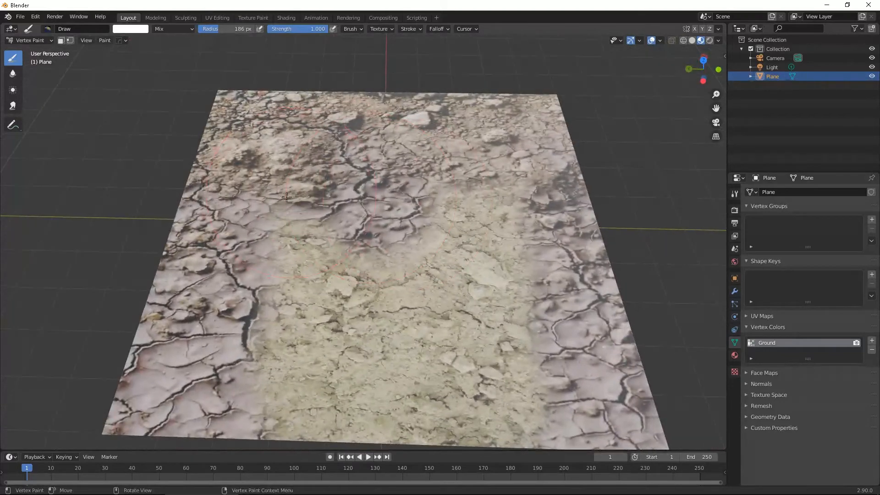
pyautogui.moveTo(454, 202)
pyautogui.keyDown('ctrl'); pyautogui.mouseDown()
pyautogui.moveTo(495, 215)
pyautogui.moveTo(376, 239)
pyautogui.moveTo(461, 217)
pyautogui.moveTo(458, 224)
pyautogui.moveTo(394, 223)
pyautogui.mouseUp(); pyautogui.keyUp('ctrl')
pyautogui.press('x')
pyautogui.moveTo(513, 296)
pyautogui.mouseDown()
pyautogui.moveTo(477, 172)
pyautogui.moveTo(394, 110)
pyautogui.moveTo(354, 253)
pyautogui.moveTo(413, 197)
pyautogui.moveTo(336, 153)
pyautogui.moveTo(469, 115)
pyautogui.mouseUp()
# Step: Swap the brush colour to white, reduce its radius to 56 px, and paint the cracked-ground texture back along one edge of the strip
pyautogui.scroll(-3, 379, 231)
pyautogui.moveTo(524, 43); pyautogui.dragTo(118, 222, button='middle')
pyautogui.scroll(4, 378, 221)
pyautogui.scroll(-3, 378, 221)
pyautogui.press('x')
pyautogui.moveTo(285, 196); pyautogui.dragTo(300, 163)
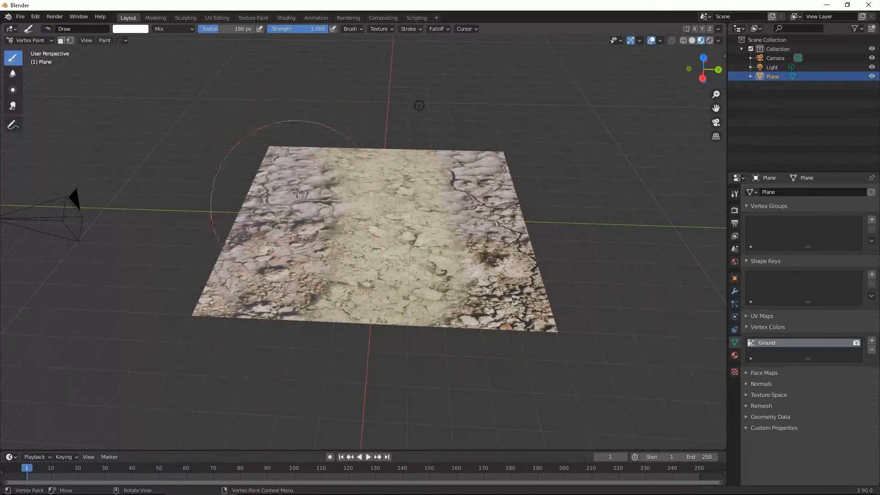
pyautogui.scroll(3, 367, 205)
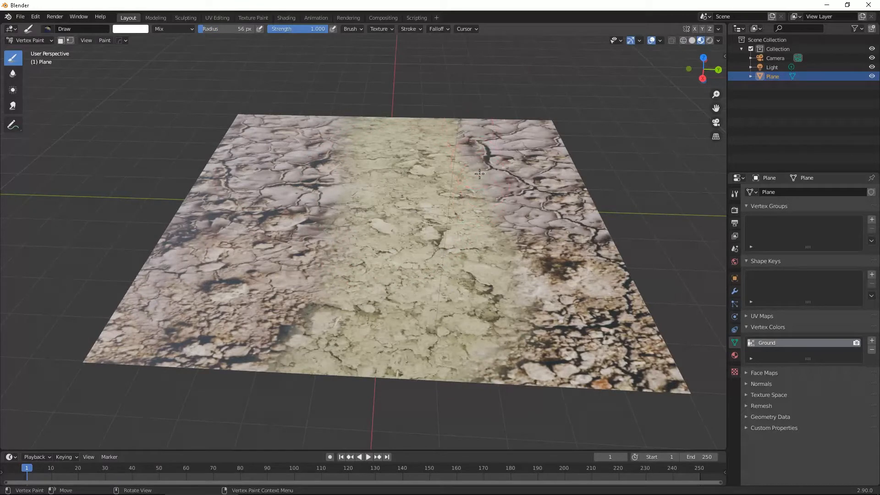
pyautogui.moveTo(493, 243)
pyautogui.mouseDown()
pyautogui.moveTo(489, 351)
pyautogui.moveTo(496, 270)
pyautogui.mouseUp()
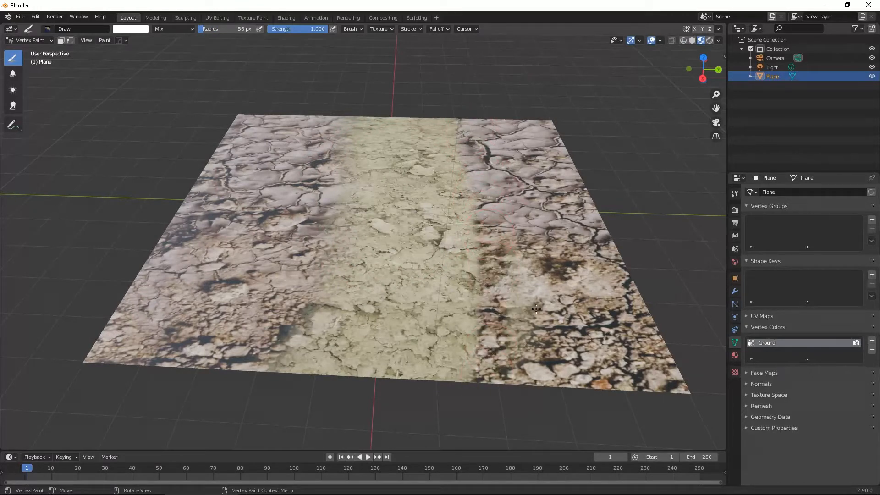
# Step: Examine the painted pebble-and-dirt plane and the node tree of its material
pyautogui.moveTo(514, 239)
pyautogui.mouseDown(button='middle')
pyautogui.moveTo(43, 205)
pyautogui.moveTo(457, 236)
pyautogui.moveTo(406, 215)
pyautogui.moveTo(394, 224)
pyautogui.moveTo(411, 247)
pyautogui.mouseUp(button='middle')
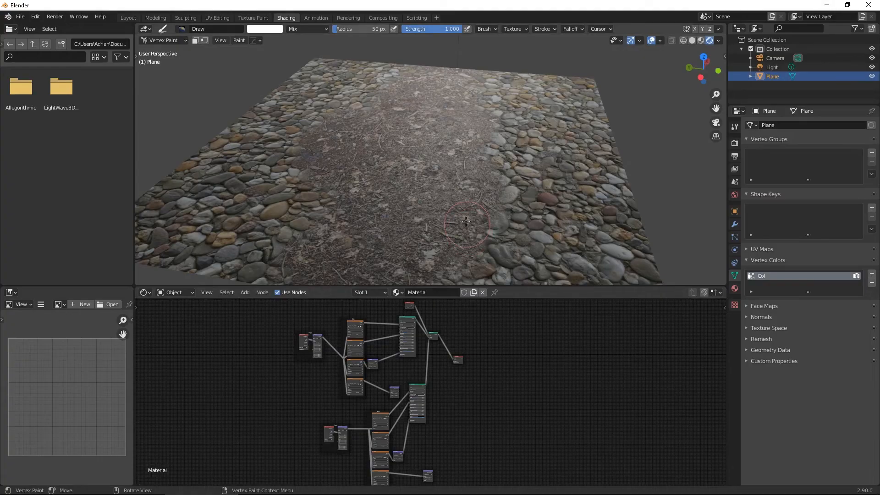
pyautogui.moveTo(466, 222); pyautogui.dragTo(464, 194, button='middle')
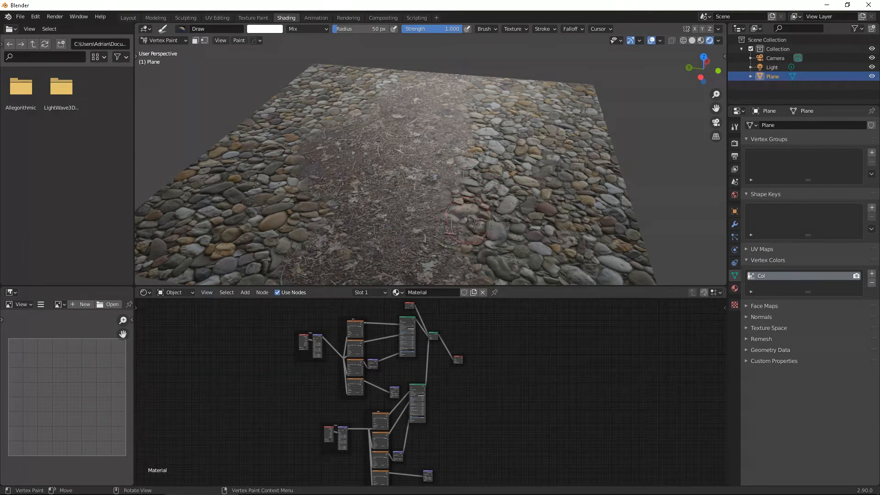
pyautogui.keyDown('shift'); pyautogui.moveTo(486, 147); pyautogui.dragTo(502, 97, button='middle'); pyautogui.keyUp('shift')
pyautogui.scroll(3, 493, 370)
pyautogui.moveTo(503, 349); pyautogui.dragTo(513, 396, button='middle')
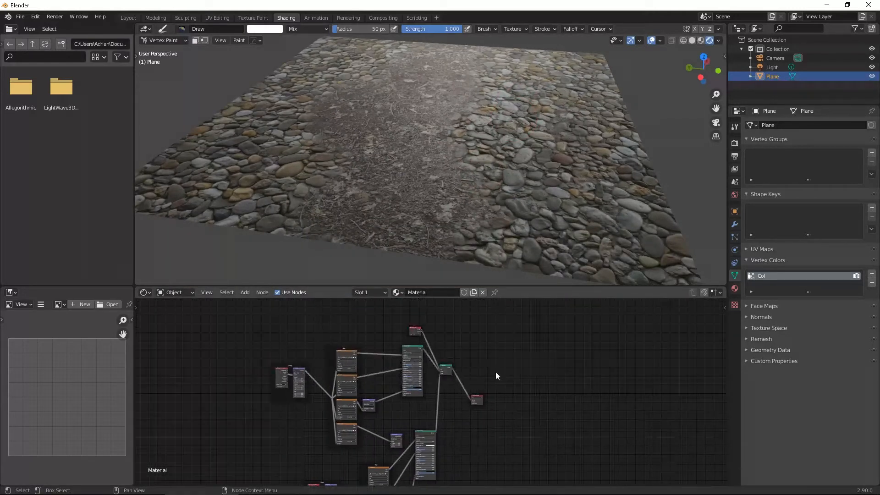
pyautogui.scroll(1, 509, 390)
pyautogui.scroll(3, 501, 156)
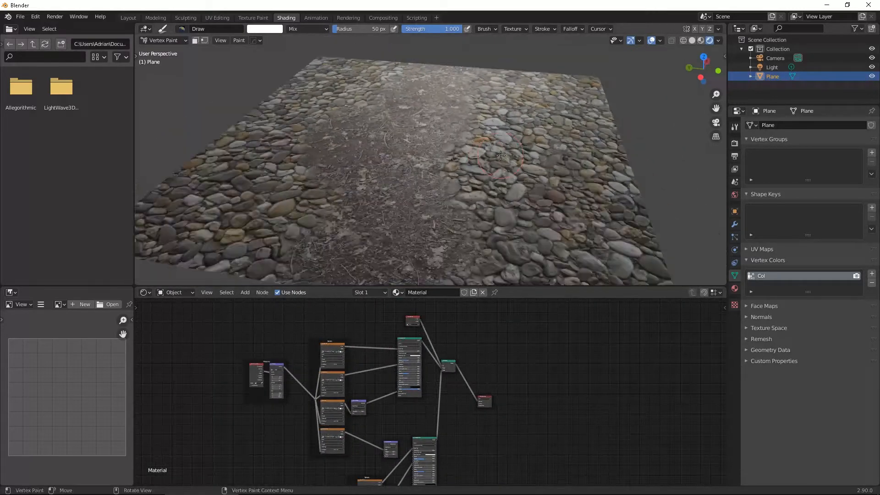
pyautogui.scroll(-3, 501, 156)
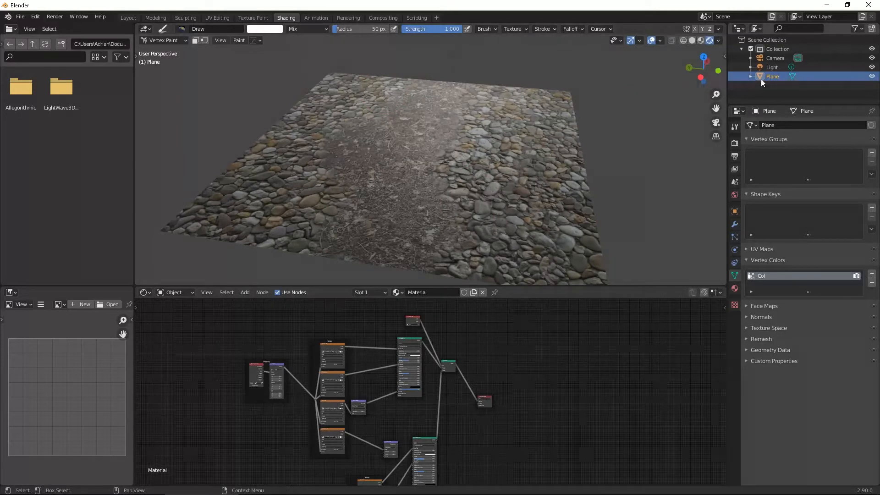
# Step: Return the pebble-and-dirt plane to Object Mode, delete it, and go to the Layout workspace
pyautogui.click(168, 41)
pyautogui.click(166, 48)
pyautogui.press('x')
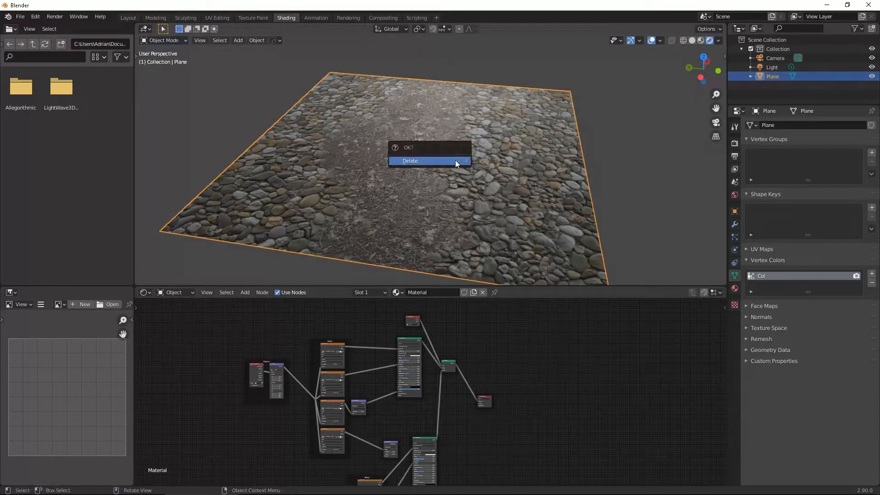
pyautogui.click(456, 163)
pyautogui.click(128, 18)
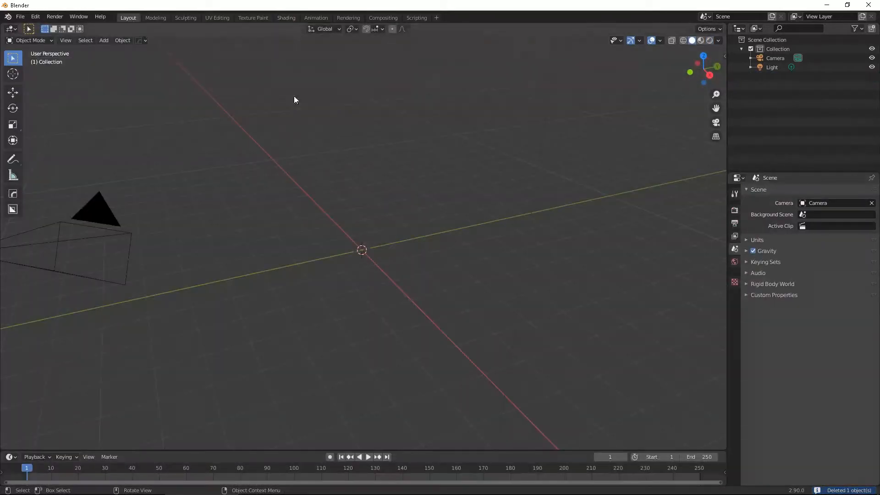
# Step: Search the add-on preferences for "node" and check that Node Wrangler is enabled
pyautogui.hotkey('shift', 'a')
pyautogui.click(35, 18)
pyautogui.click(57, 148)
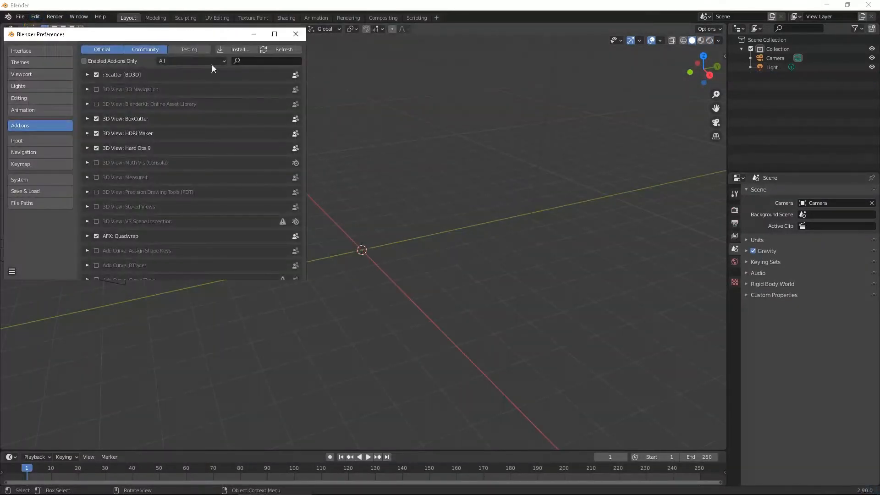
pyautogui.click(258, 60)
pyautogui.write('node')
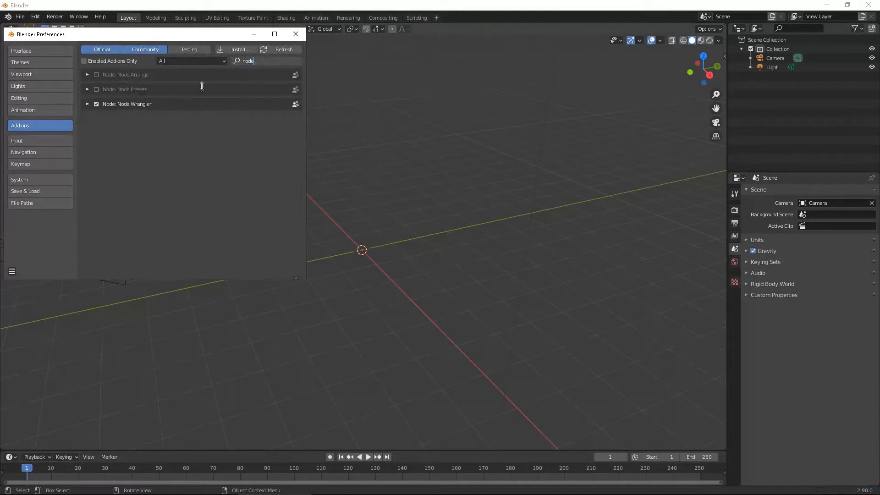
pyautogui.click(87, 103)
pyautogui.click(87, 103)
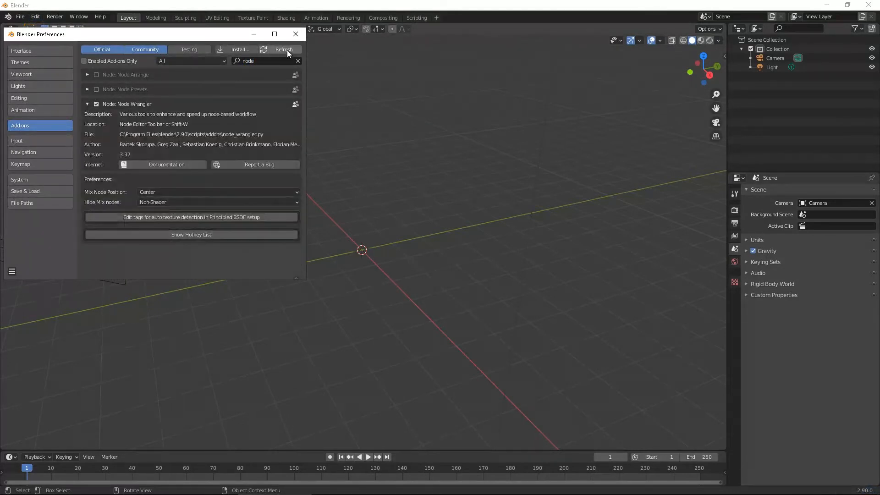
pyautogui.click(296, 34)
# Step: Add a new plane at the origin and scale it up by about 7.16
pyautogui.hotkey('shift', 'a')
pyautogui.moveTo(356, 160)
pyautogui.click(397, 158)
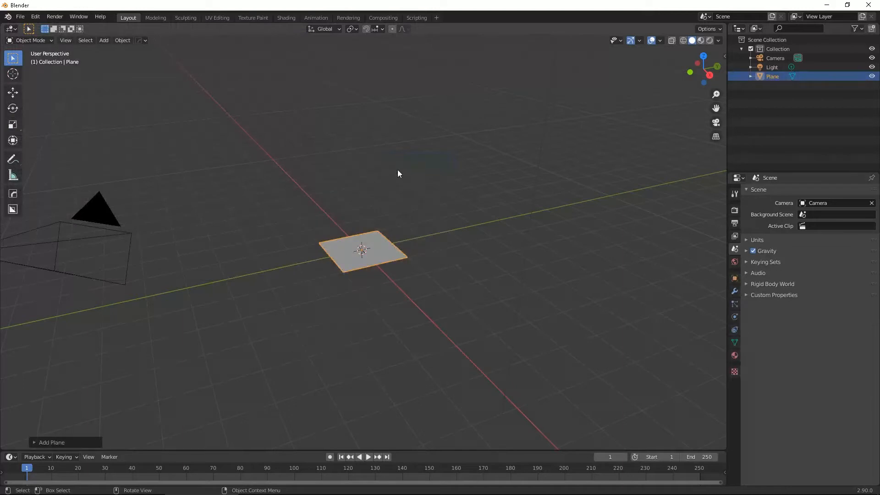
pyautogui.press('s')
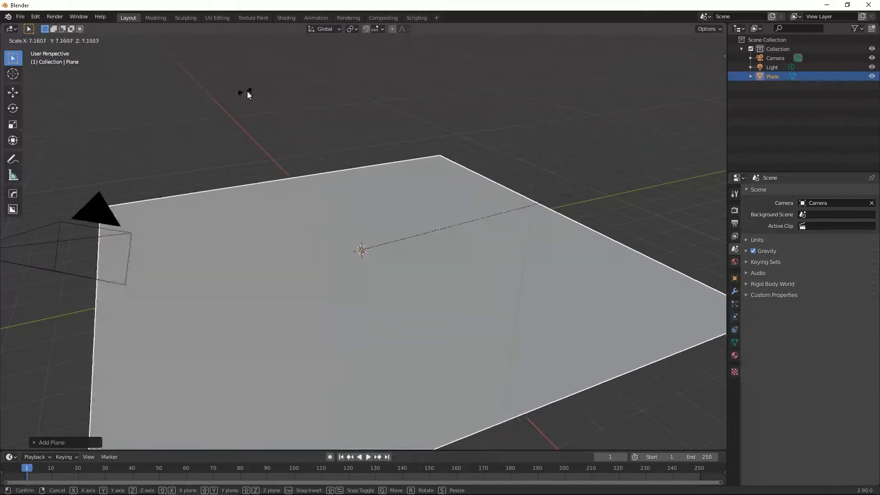
pyautogui.click(248, 94)
# Step: Subdivide the new plane's mesh repeatedly into a dense grid, deselect everything, and return to Object Mode
pyautogui.press('Tab')
pyautogui.rightClick(373, 245)
pyautogui.click(373, 245)
pyautogui.rightClick(373, 247)
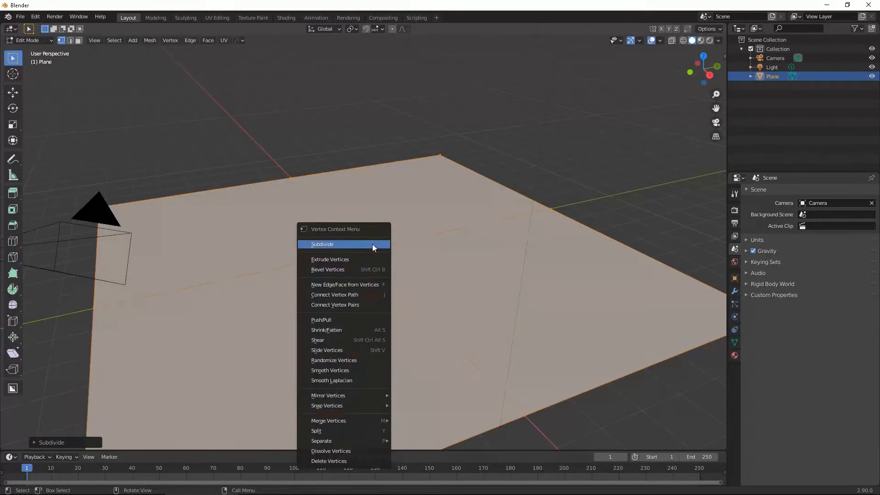
pyautogui.click(373, 245)
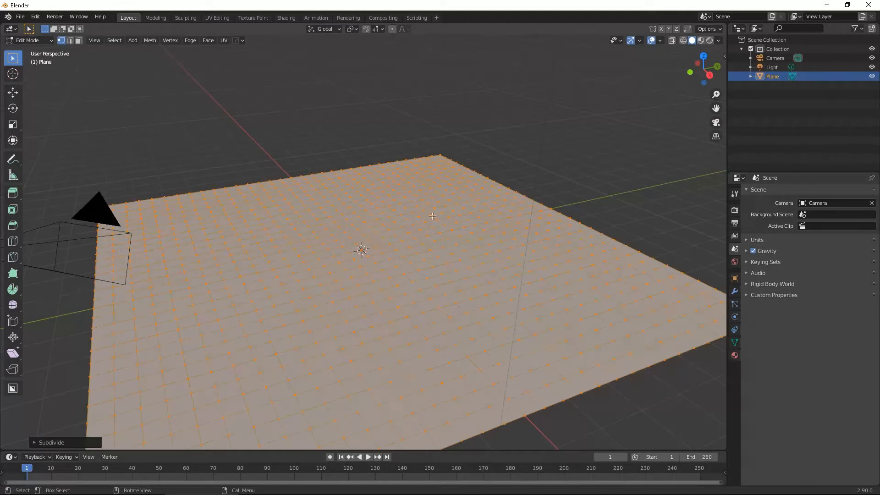
pyautogui.hotkey('alt', 'a')
pyautogui.press('Tab')
# Step: Add a vertex color layer named Ground to the plane
pyautogui.moveTo(420, 232); pyautogui.dragTo(429, 178, button='middle')
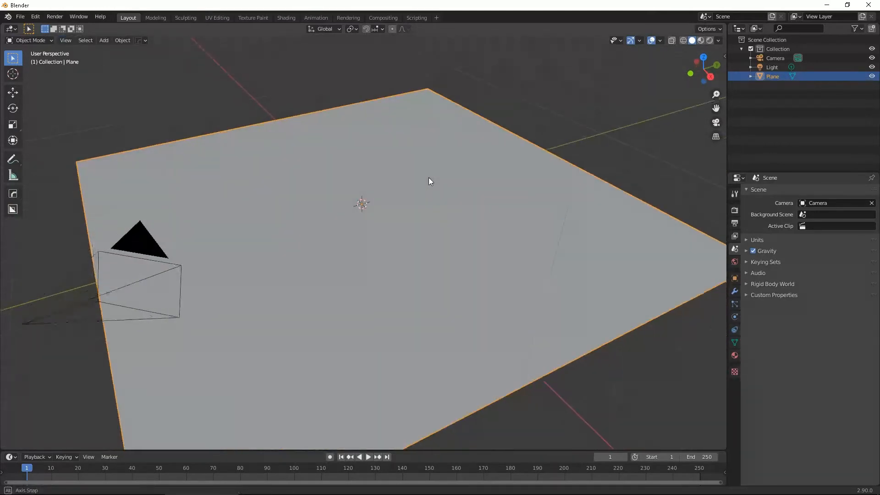
pyautogui.click(734, 342)
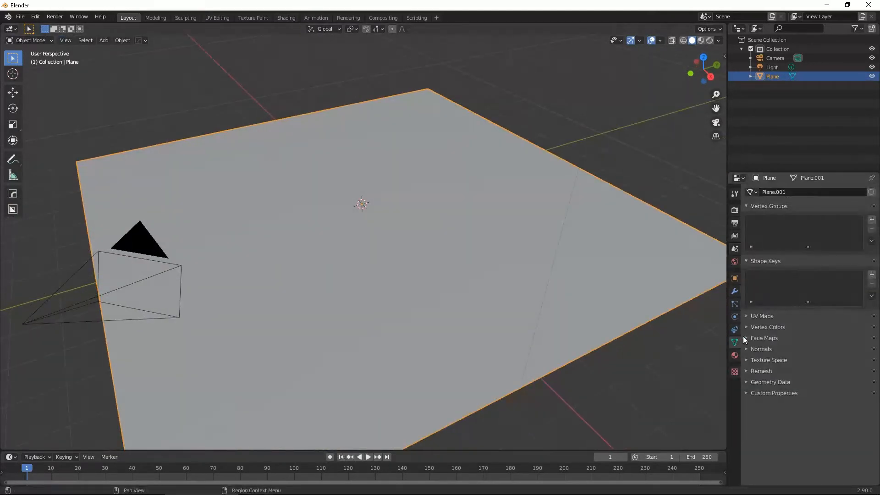
pyautogui.click(750, 327)
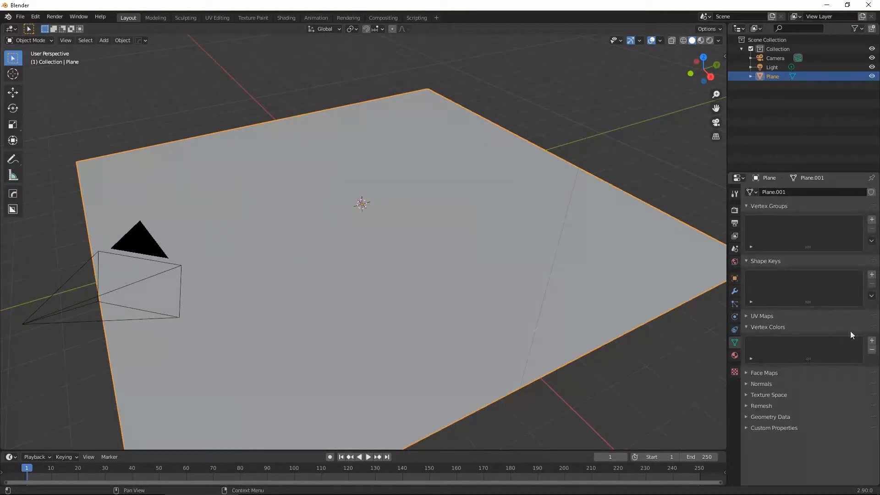
pyautogui.click(872, 341)
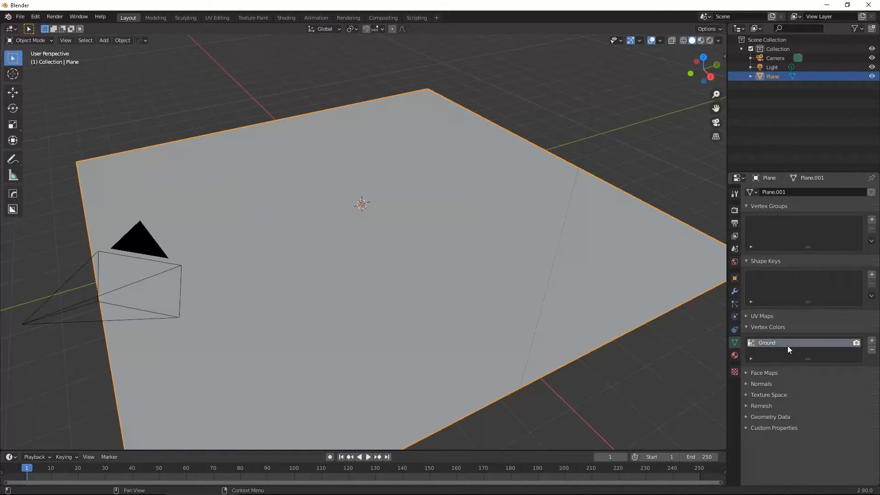
# Step: Create a new material for the plane in the Shading workspace and select its Principled BSDF node
pyautogui.click(286, 17)
pyautogui.click(453, 293)
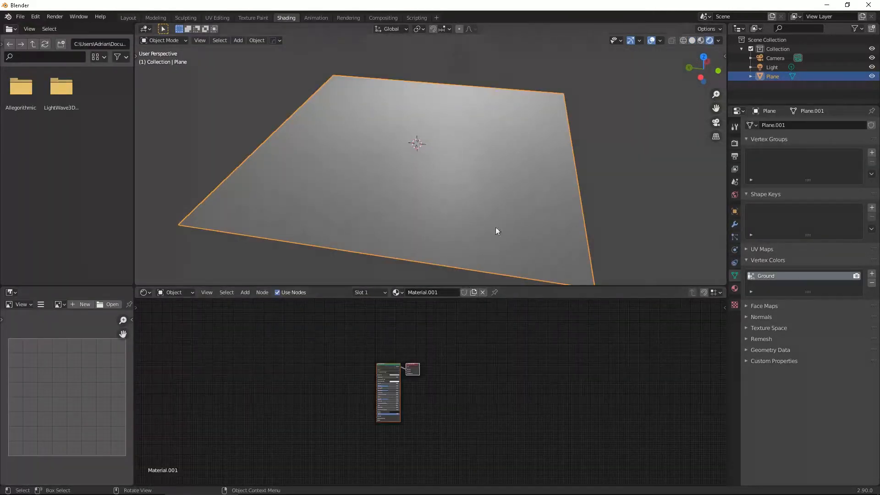
pyautogui.scroll(12, 429, 362)
pyautogui.click(456, 329)
pyautogui.moveTo(369, 335); pyautogui.dragTo(396, 349, button='middle')
pyautogui.scroll(2, 426, 390)
pyautogui.moveTo(436, 389); pyautogui.dragTo(559, 420, button='middle')
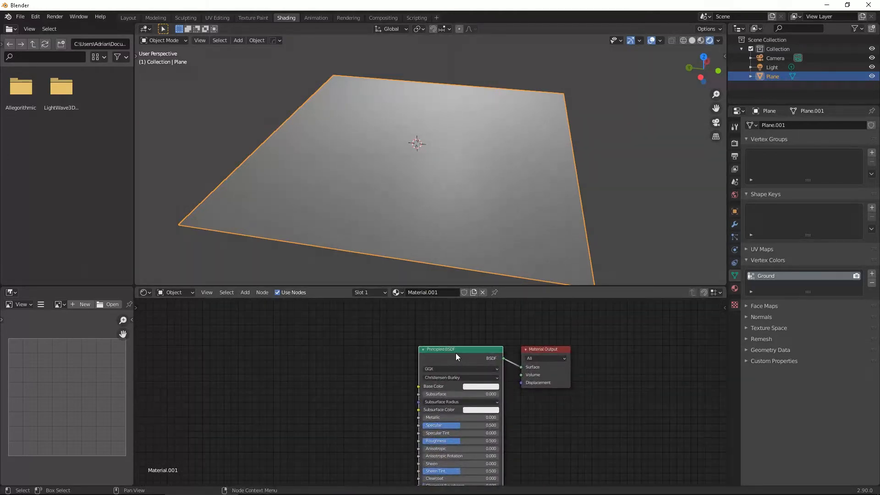
# Step: Build a Node Wrangler Principled texture setup from the four Rocks022_2K images: AmbientOcclusion, Color, Normal and Roughness
pyautogui.hotkey('shift', 'w')
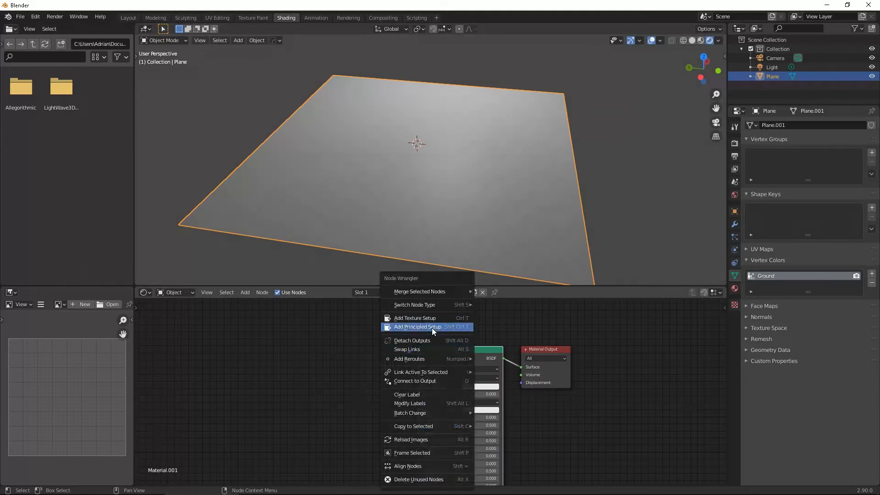
pyautogui.click(416, 327)
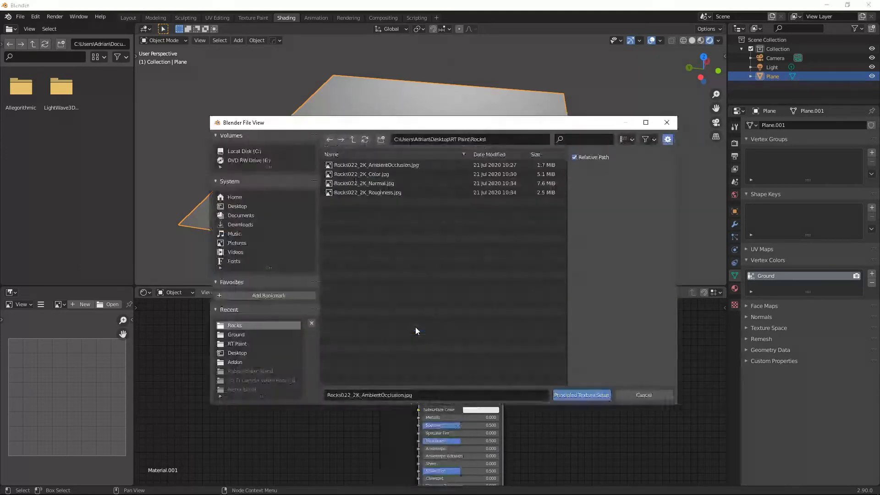
pyautogui.moveTo(407, 223); pyautogui.dragTo(365, 165)
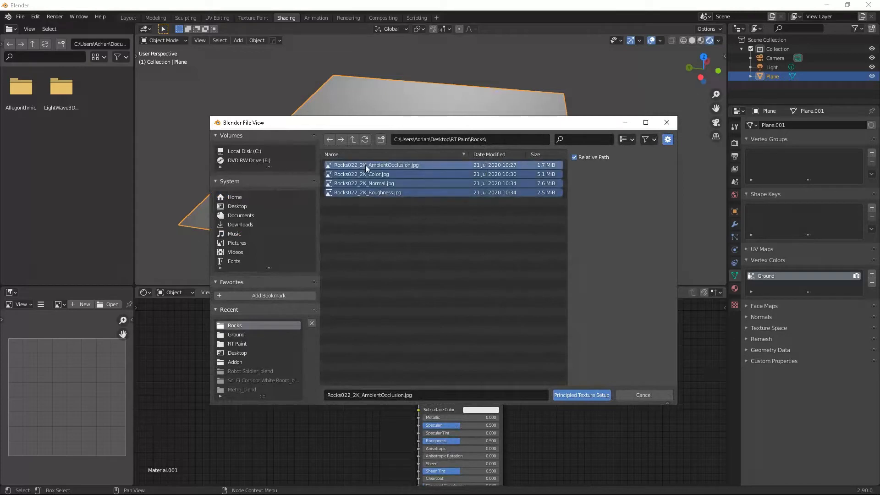
pyautogui.click(571, 392)
pyautogui.scroll(-2, 363, 349)
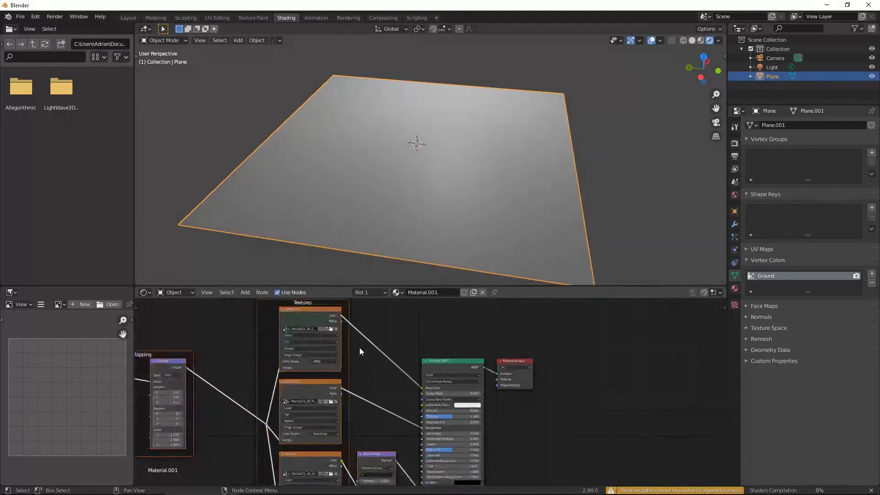
pyautogui.scroll(-2, 404, 334)
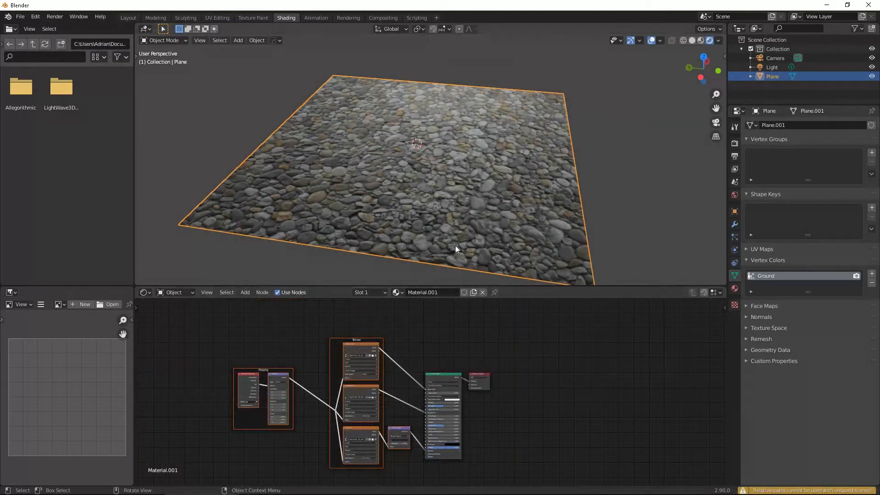
pyautogui.scroll(5, 442, 197)
pyautogui.moveTo(456, 166); pyautogui.dragTo(442, 150, button='middle')
pyautogui.scroll(-5, 442, 145)
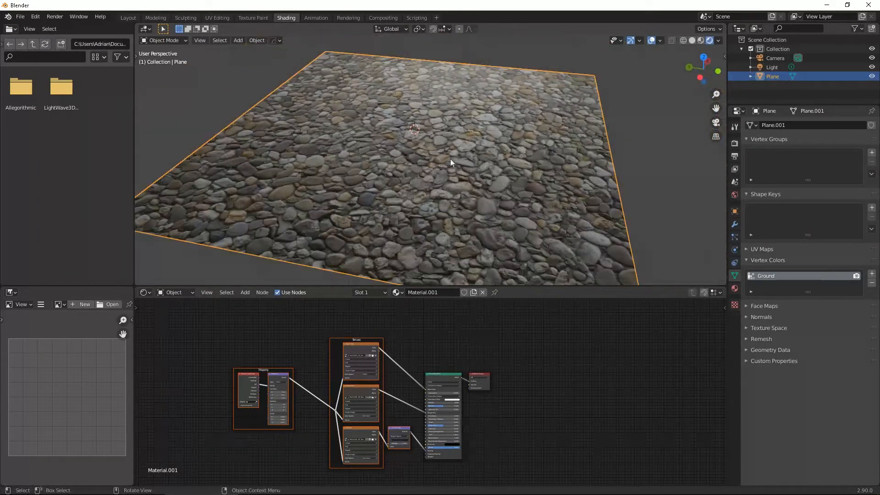
pyautogui.moveTo(461, 372); pyautogui.dragTo(455, 356, button='middle')
pyautogui.scroll(3, 456, 356)
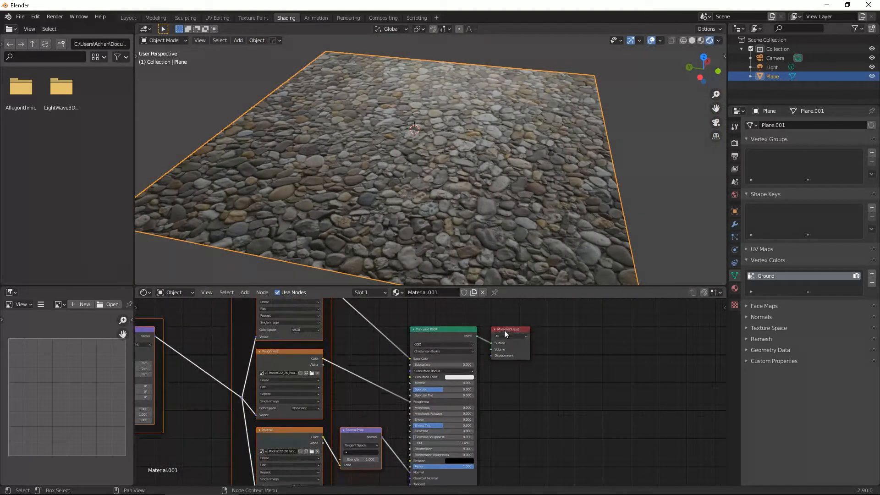
# Step: Disconnect the Principled BSDF from the Material Output, spacing them apart, and place an unconnected copy of the Principled BSDF below the original
pyautogui.moveTo(496, 337); pyautogui.dragTo(450, 337)
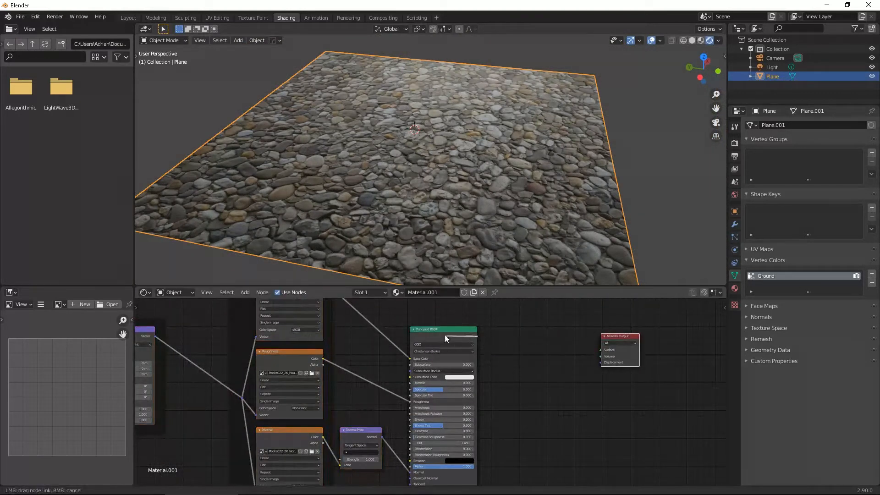
pyautogui.click(450, 330)
pyautogui.scroll(-2, 452, 335)
pyautogui.rightClick(445, 347)
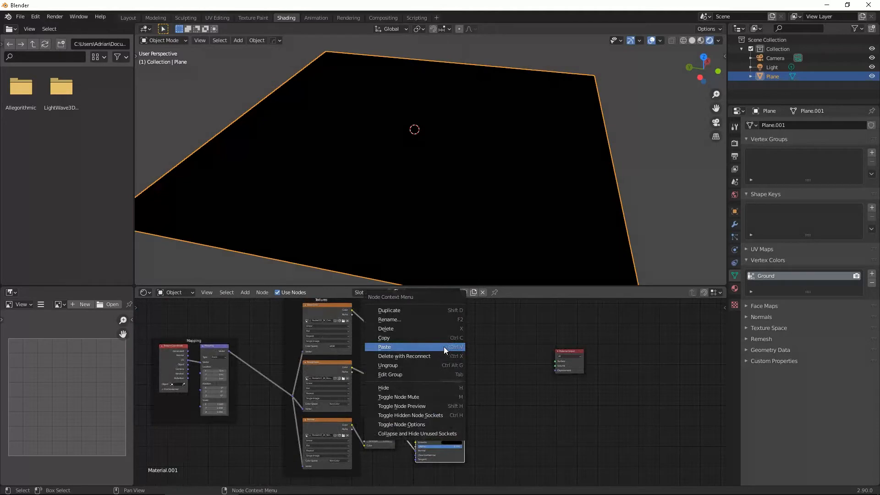
pyautogui.scroll(-2, 497, 355)
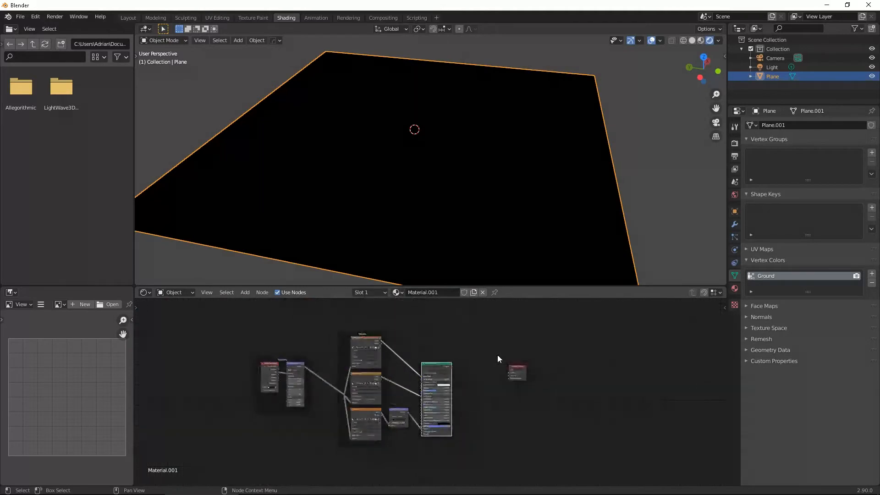
pyautogui.scroll(2, 465, 353)
pyautogui.rightClick(466, 379)
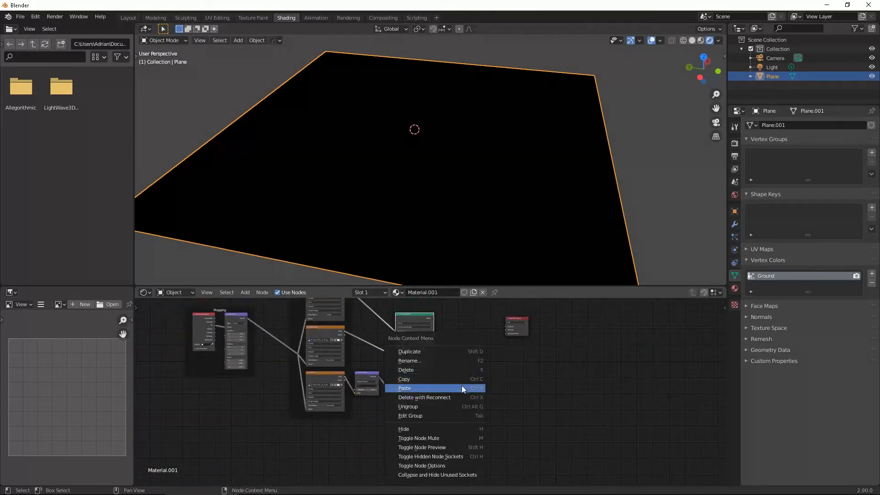
pyautogui.click(462, 388)
pyautogui.moveTo(422, 318); pyautogui.dragTo(586, 404)
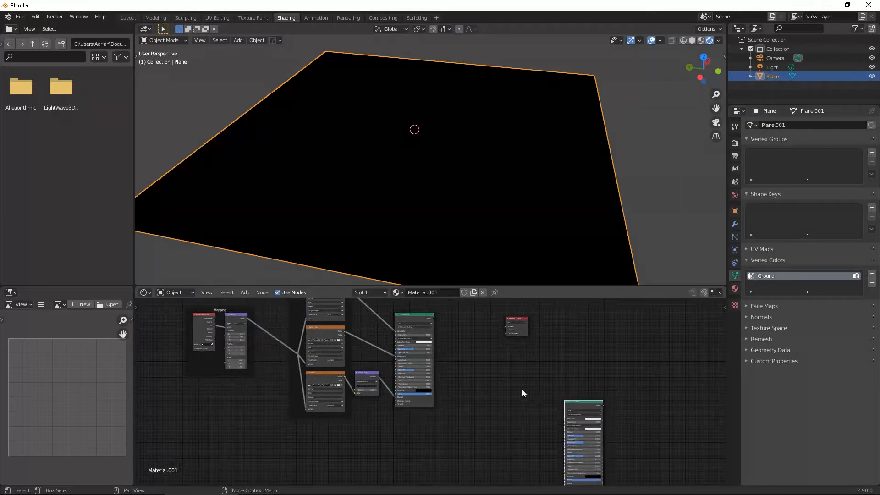
pyautogui.scroll(-1, 544, 373)
pyautogui.scroll(-2, 565, 375)
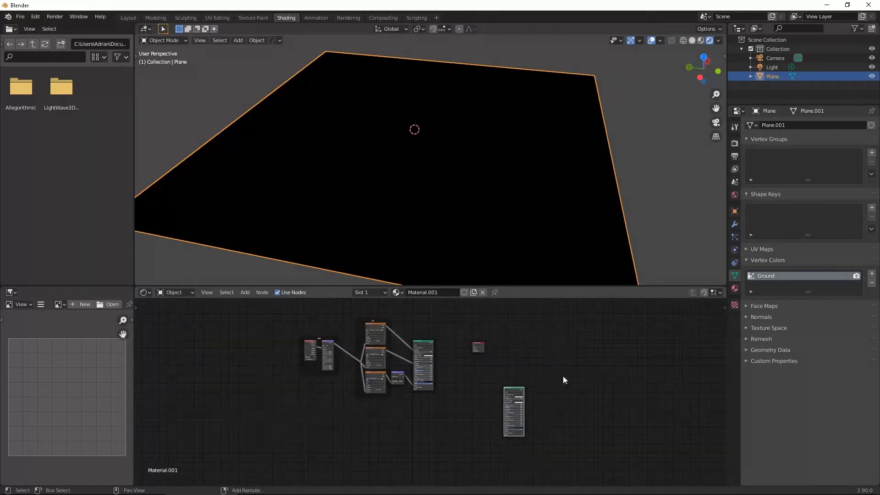
pyautogui.moveTo(516, 392); pyautogui.dragTo(431, 429)
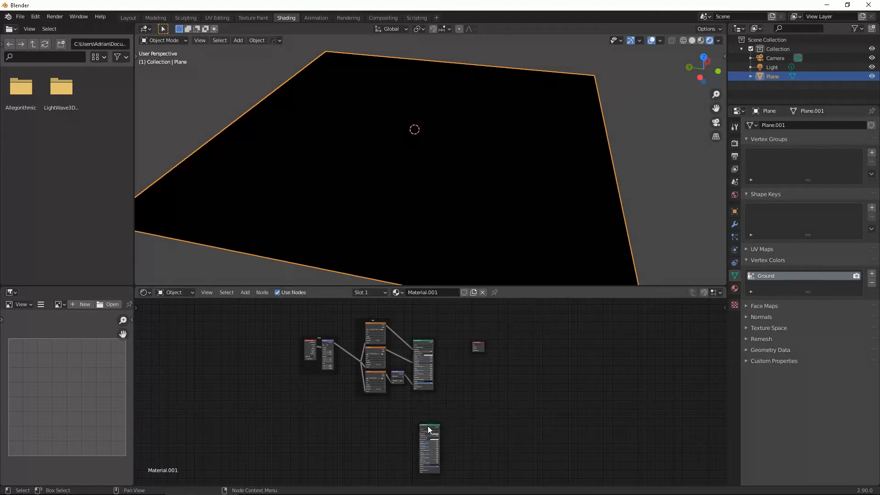
# Step: Build a Principled texture setup on the copied shader from the four Ground038_2K images: AmbientOcclusion, Color, Normal and Roughness
pyautogui.hotkey('shift', 'w')
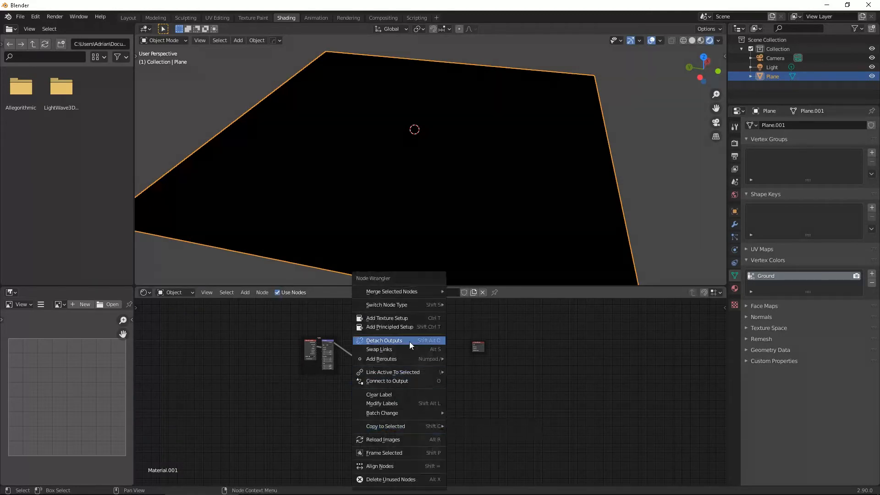
pyautogui.click(404, 331)
pyautogui.click(353, 139)
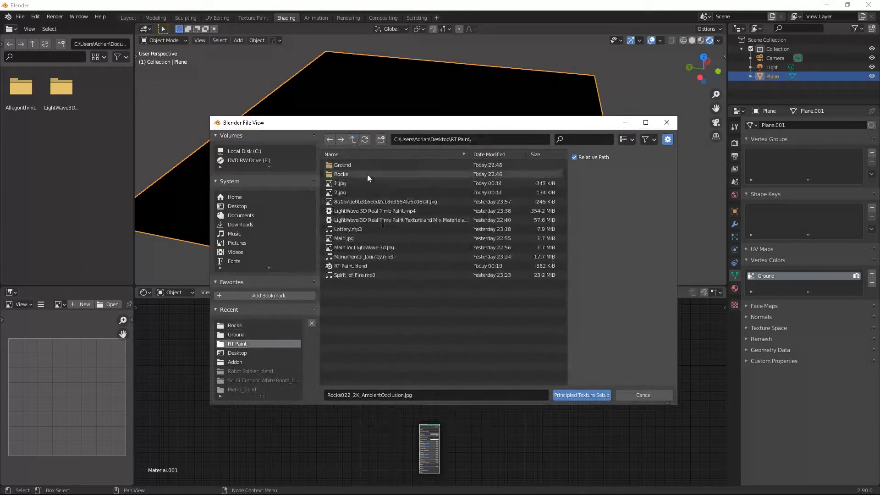
pyautogui.click(355, 166)
pyautogui.moveTo(411, 224); pyautogui.dragTo(354, 165)
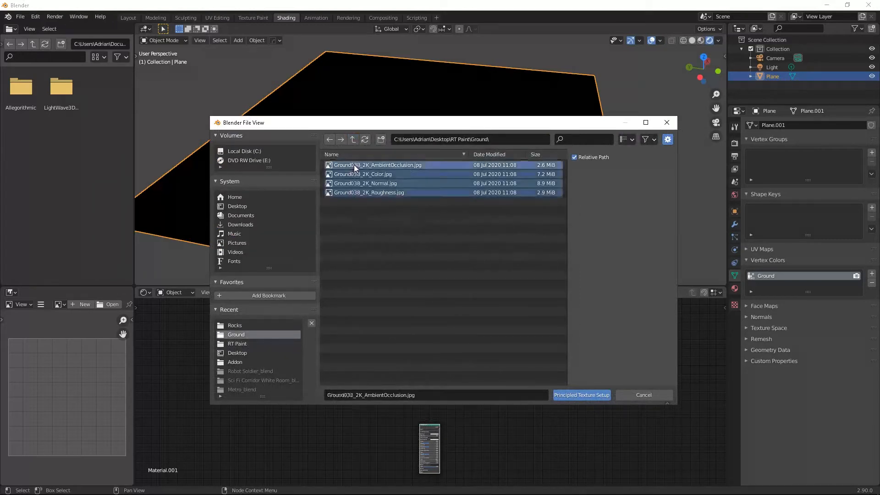
pyautogui.click(582, 395)
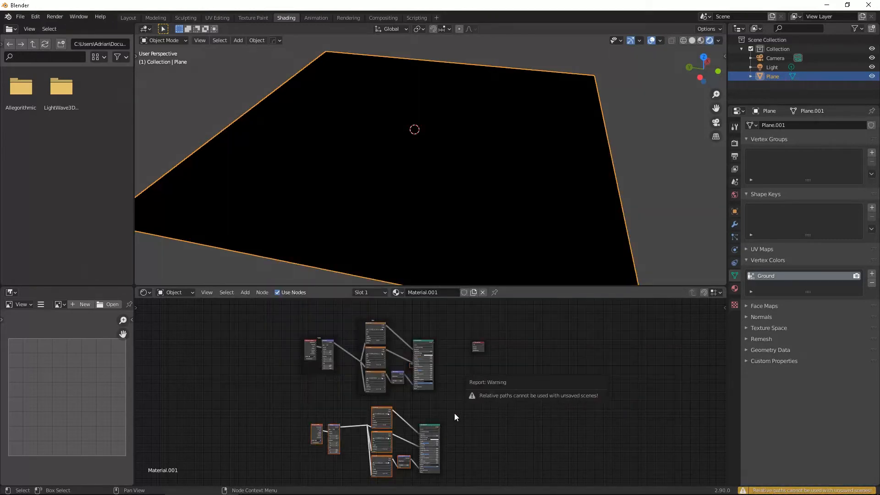
# Step: Add a Mix Shader before the Material Output and connect the rocks Principled BSDF to its first shader input
pyautogui.scroll(2, 448, 423)
pyautogui.moveTo(472, 376); pyautogui.dragTo(455, 388, button='middle')
pyautogui.scroll(3, 453, 370)
pyautogui.scroll(3, 477, 391)
pyautogui.scroll(2, 480, 366)
pyautogui.click(246, 293)
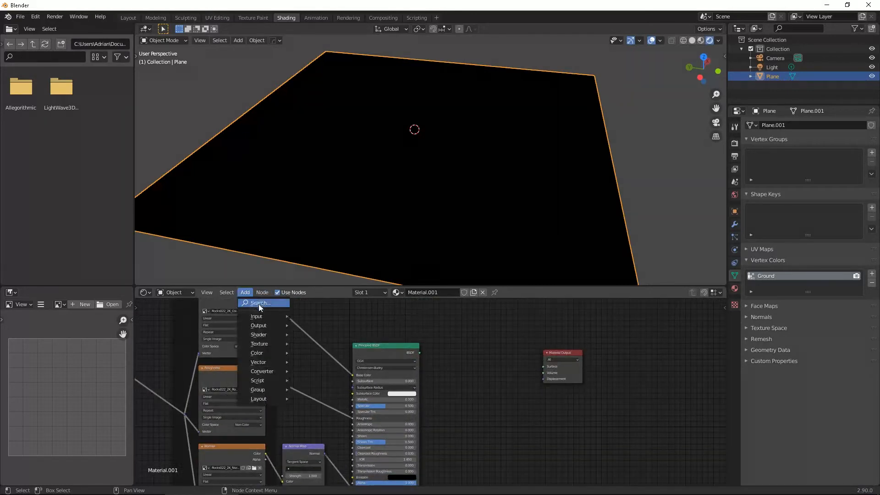
pyautogui.moveTo(260, 305)
pyautogui.write('mix')
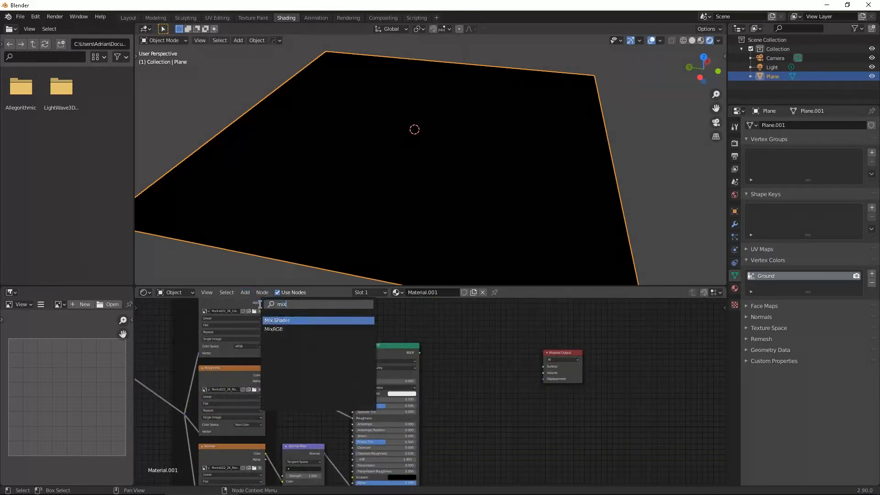
pyautogui.click(293, 320)
pyautogui.click(544, 408)
pyautogui.moveTo(419, 354); pyautogui.dragTo(470, 389)
# Step: Connect the ground Principled BSDF to the Mix Shader's second shader input and link the Mix Shader to the Material Output's Surface
pyautogui.moveTo(513, 427); pyautogui.dragTo(488, 339, button='middle')
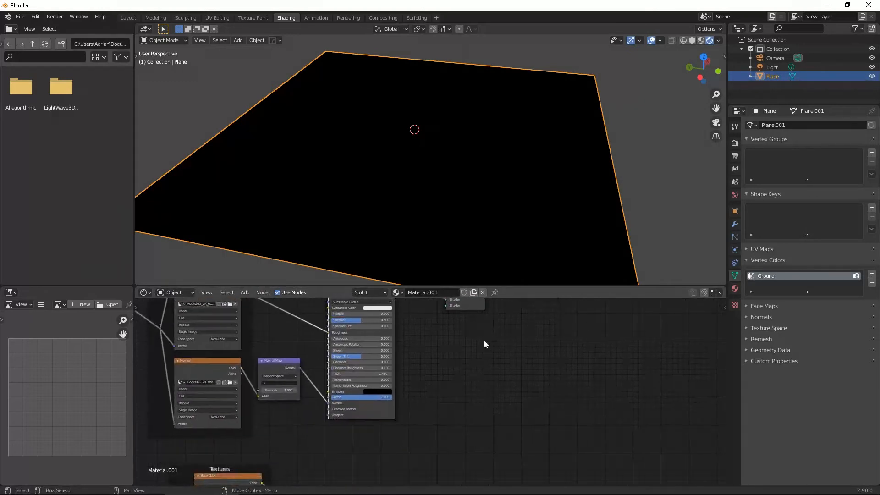
pyautogui.scroll(-5, 470, 385)
pyautogui.moveTo(472, 387); pyautogui.dragTo(469, 348, button='middle')
pyautogui.moveTo(397, 446); pyautogui.dragTo(387, 388)
pyautogui.scroll(3, 438, 379)
pyautogui.moveTo(460, 367); pyautogui.dragTo(462, 428, button='middle')
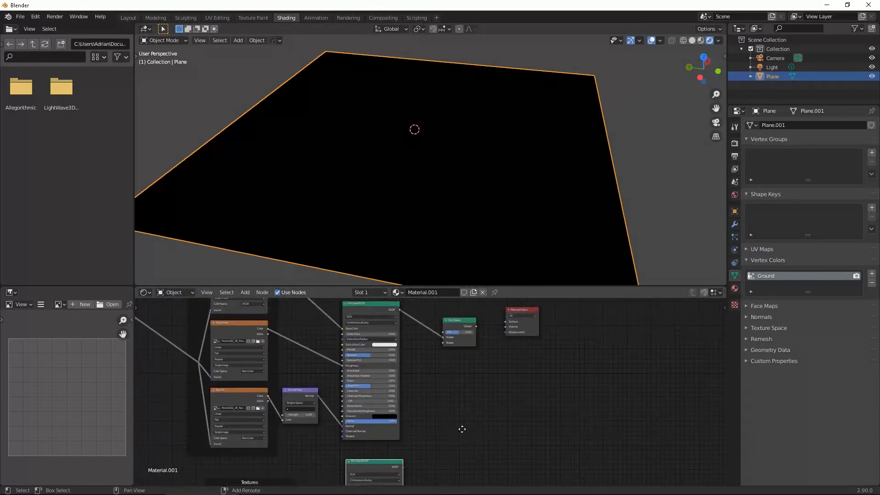
pyautogui.moveTo(403, 468); pyautogui.dragTo(507, 322)
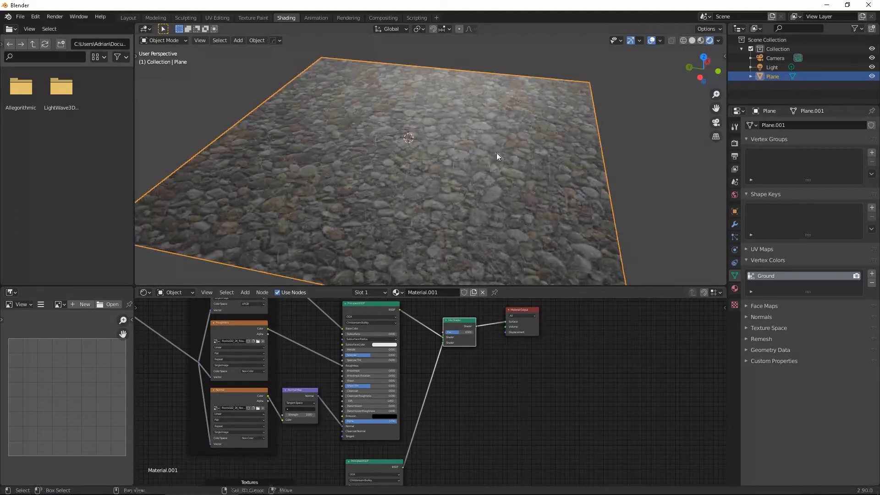
# Step: Set the Mix Shader's factor to 1.000
pyautogui.scroll(2, 435, 163)
pyautogui.scroll(2, 461, 334)
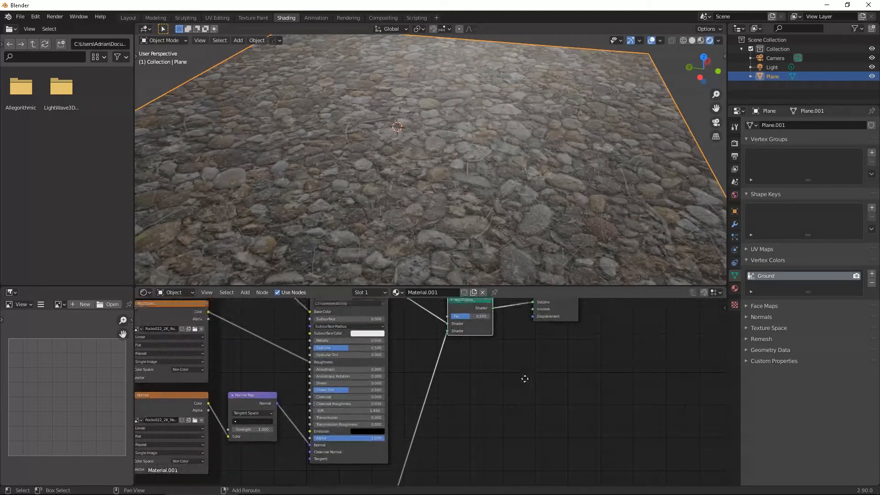
pyautogui.moveTo(467, 381)
pyautogui.mouseDown()
pyautogui.moveTo(433, 378)
pyautogui.moveTo(515, 367)
pyautogui.moveTo(449, 369)
pyautogui.moveTo(472, 365)
pyautogui.mouseUp()
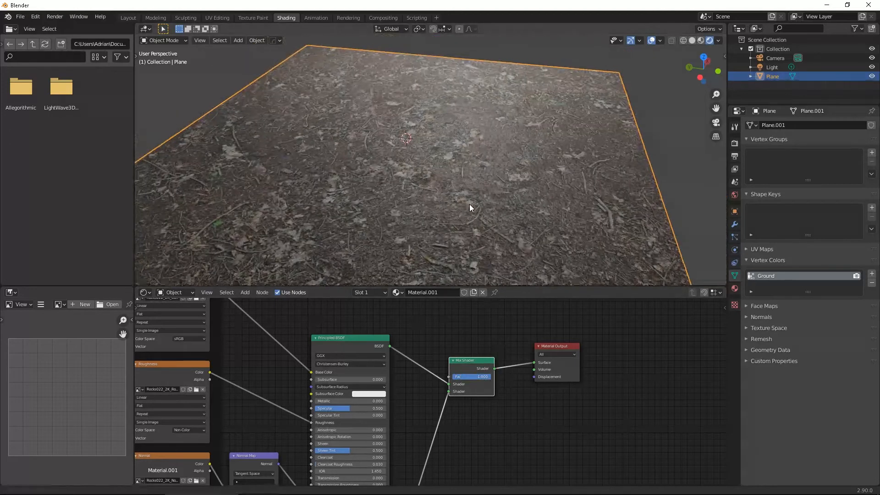
# Step: Add a Vertex Color node using the Ground layer and connect its Color output to the Mix Shader's factor
pyautogui.click(245, 292)
pyautogui.click(256, 305)
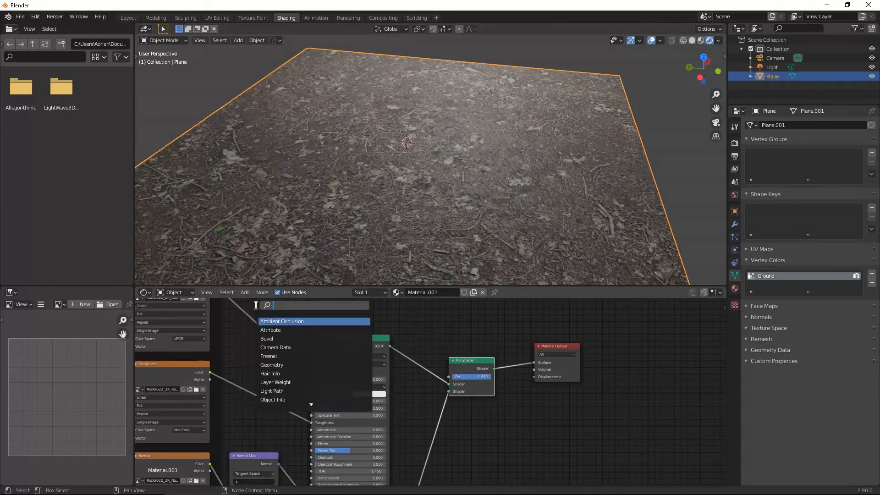
pyautogui.write('ve')
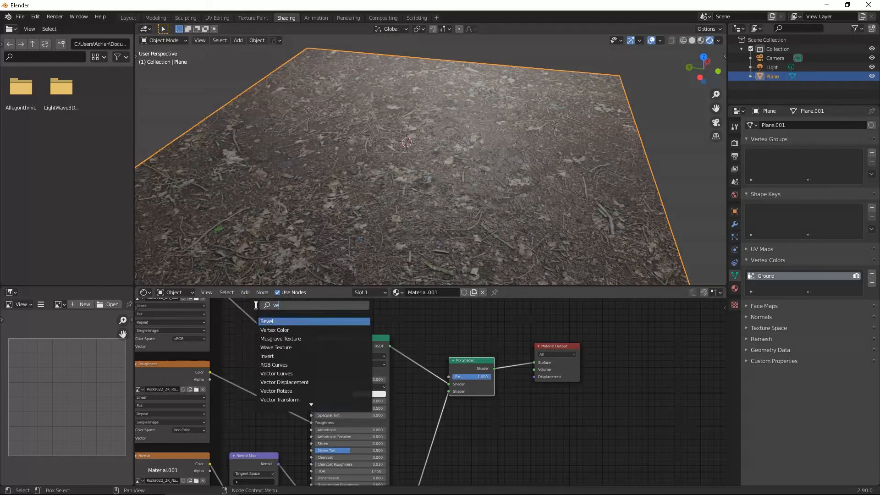
pyautogui.click(275, 331)
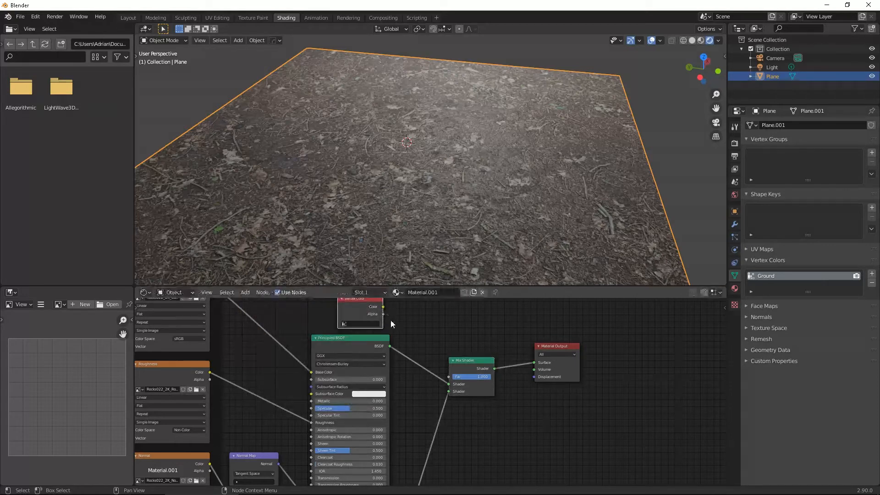
pyautogui.click(343, 324)
pyautogui.click(352, 334)
pyautogui.moveTo(402, 310); pyautogui.dragTo(380, 335, button='middle')
pyautogui.moveTo(363, 332); pyautogui.dragTo(428, 402)
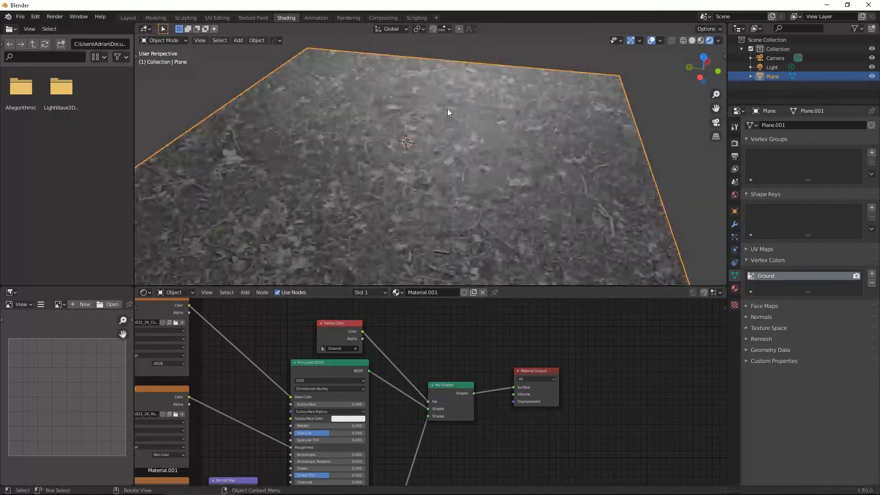
# Step: Switch to the Layout workspace, show the plane in Rendered shading, and put it in Vertex Paint mode
pyautogui.click(126, 18)
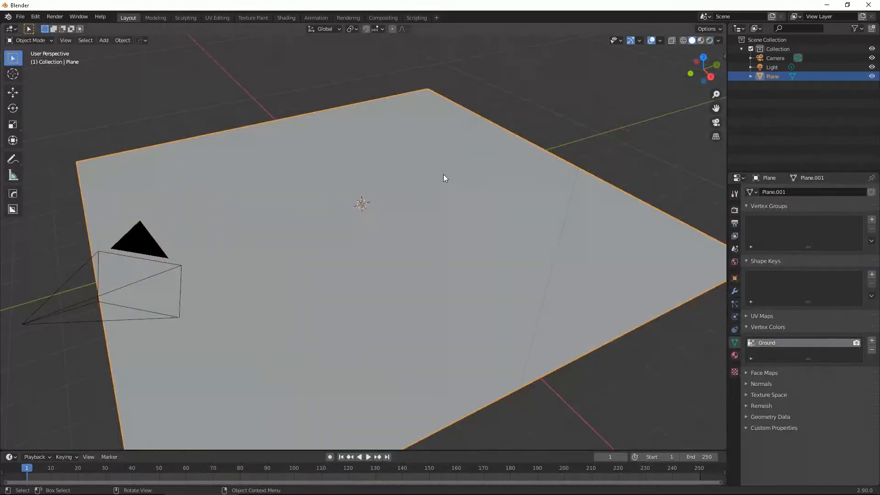
pyautogui.moveTo(421, 196); pyautogui.dragTo(425, 204, button='middle')
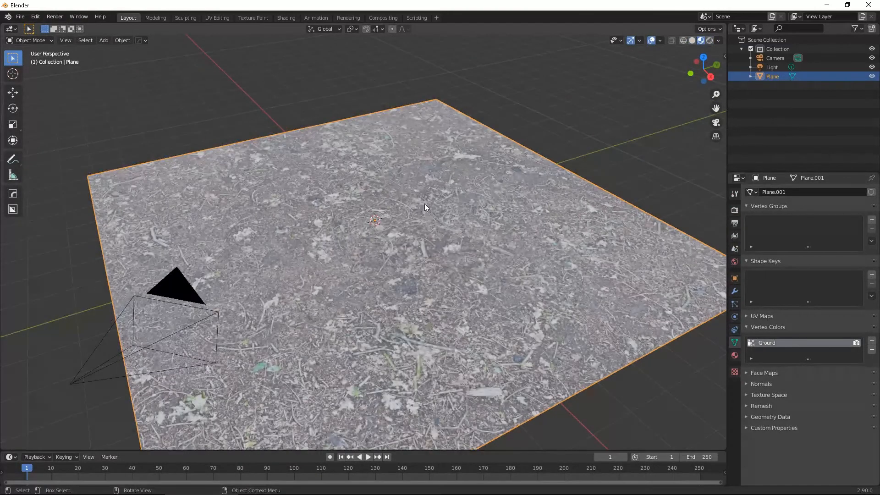
pyautogui.press('z')
pyautogui.click(417, 148)
pyautogui.moveTo(398, 167)
pyautogui.mouseDown(button='middle')
pyautogui.moveTo(342, 190)
pyautogui.moveTo(481, 193)
pyautogui.moveTo(419, 213)
pyautogui.moveTo(389, 190)
pyautogui.mouseUp(button='middle')
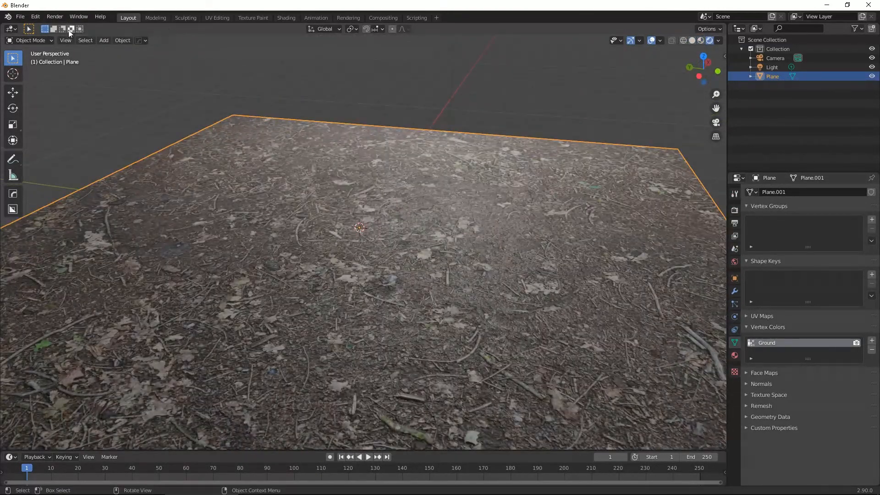
pyautogui.click(32, 40)
pyautogui.click(27, 80)
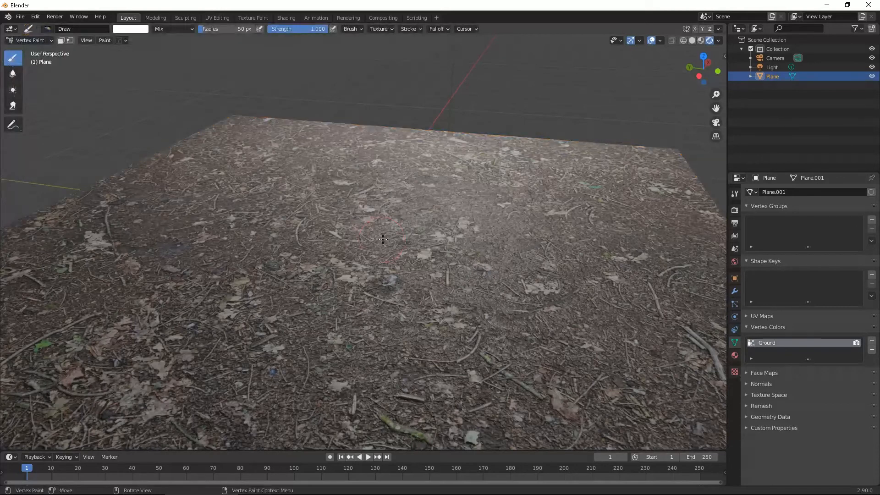
# Step: Paint a patch of rocks near the plane's middle with a black 50 px brush
pyautogui.moveTo(383, 239); pyautogui.dragTo(390, 237, button='middle')
pyautogui.moveTo(397, 225)
pyautogui.mouseDown()
pyautogui.moveTo(382, 275)
pyautogui.moveTo(342, 305)
pyautogui.moveTo(397, 179)
pyautogui.moveTo(355, 207)
pyautogui.moveTo(424, 198)
pyautogui.moveTo(414, 256)
pyautogui.mouseUp()
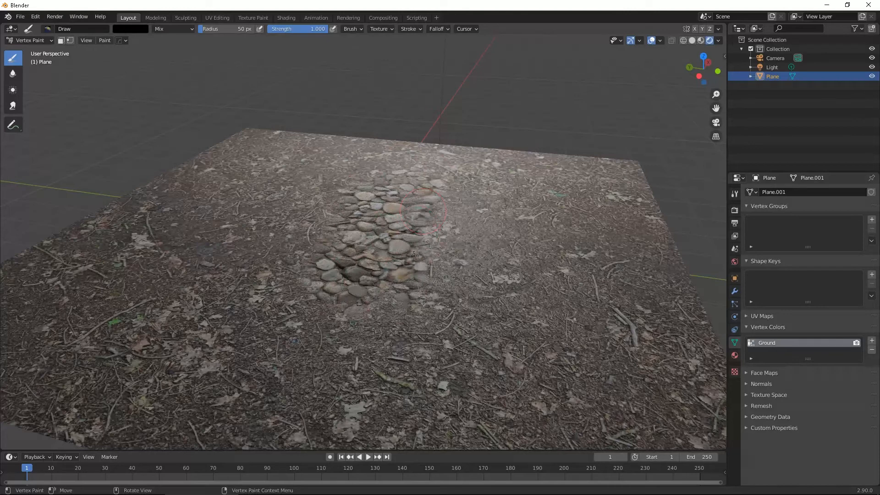
pyautogui.click(136, 29)
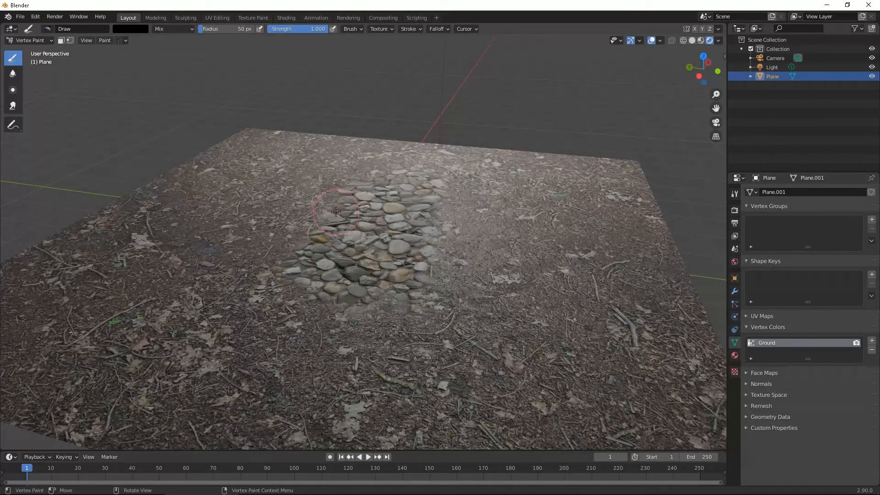
# Step: Enlarge the brush radius to 168 px and paint more rocks in black around the central patch and along both sides of the plane
pyautogui.press(']')
pyautogui.moveTo(331, 203)
pyautogui.mouseDown()
pyautogui.moveTo(298, 220)
pyautogui.moveTo(339, 184)
pyautogui.mouseUp()
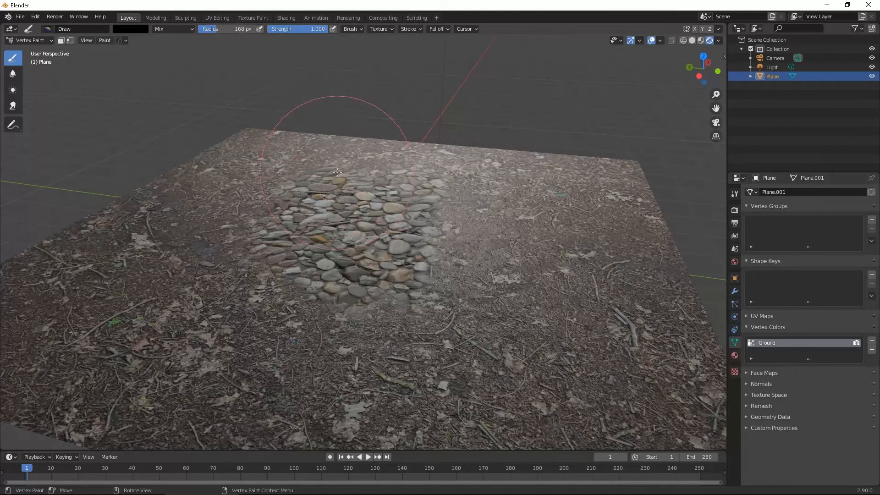
pyautogui.scroll(-3, 431, 236)
pyautogui.moveTo(404, 257)
pyautogui.mouseDown()
pyautogui.moveTo(435, 312)
pyautogui.moveTo(564, 404)
pyautogui.moveTo(537, 219)
pyautogui.moveTo(536, 302)
pyautogui.mouseUp()
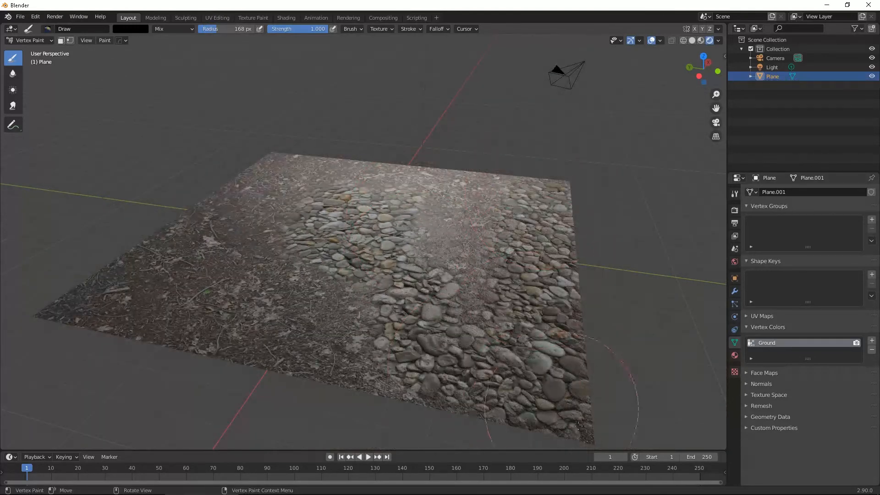
pyautogui.moveTo(285, 151)
pyautogui.mouseDown()
pyautogui.moveTo(183, 230)
pyautogui.moveTo(142, 274)
pyautogui.moveTo(202, 298)
pyautogui.mouseUp()
# Step: Examine the painted mask in Solid shading and the blend in Material Preview, returning to Rendered shading
pyautogui.press('z')
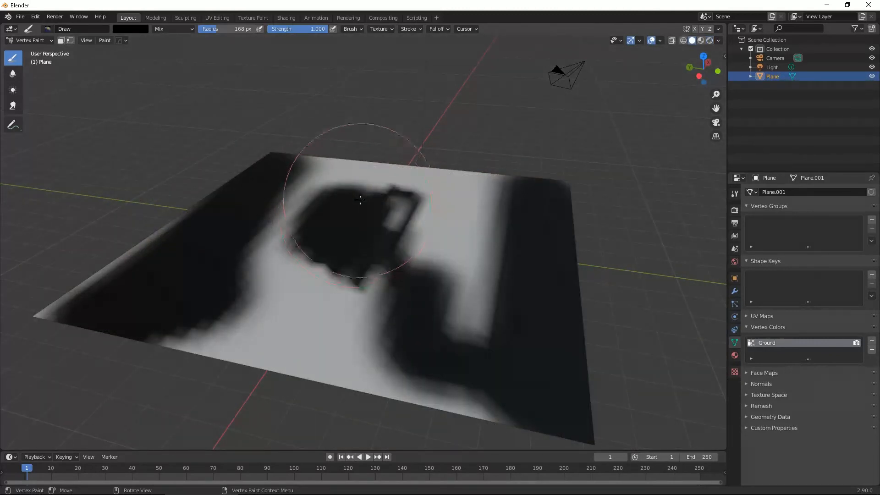
pyautogui.press('z')
pyautogui.click(383, 253)
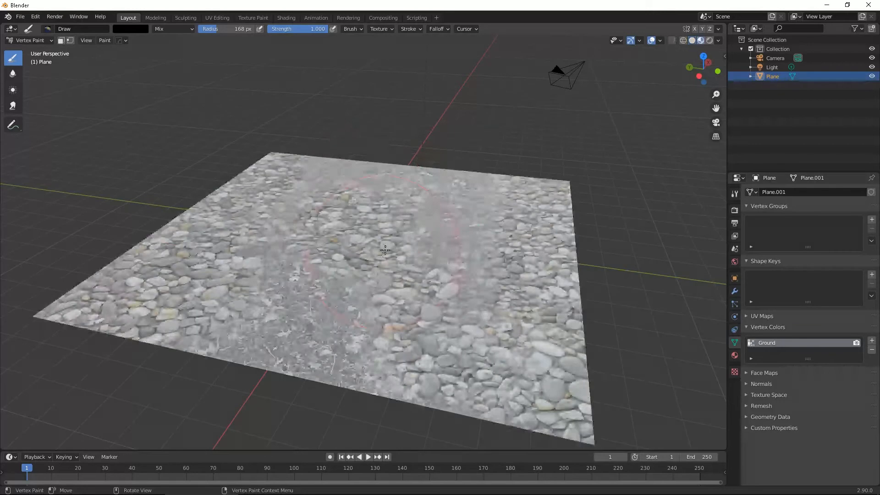
pyautogui.press('z')
pyautogui.click(337, 209)
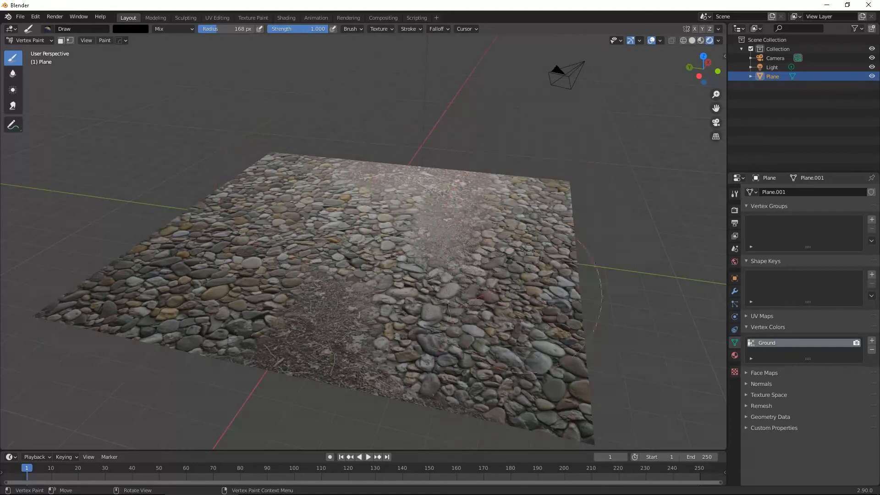
# Step: Swap the brush color to white and paint a continuous strip of ground down the plane's middle
pyautogui.press('x')
pyautogui.moveTo(385, 225)
pyautogui.mouseDown()
pyautogui.moveTo(405, 289)
pyautogui.moveTo(380, 426)
pyautogui.moveTo(443, 234)
pyautogui.moveTo(380, 215)
pyautogui.moveTo(275, 340)
pyautogui.moveTo(256, 289)
pyautogui.moveTo(282, 216)
pyautogui.moveTo(261, 322)
pyautogui.mouseUp()
pyautogui.moveTo(413, 344); pyautogui.dragTo(463, 220)
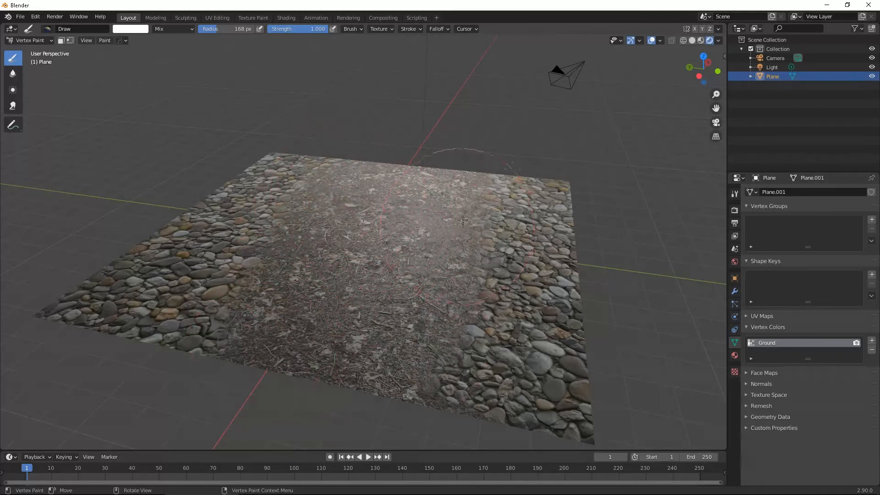
# Step: Reduce the brush radius to 56 px and refine the rock borders along both sides of the ground path in black
pyautogui.press('[')
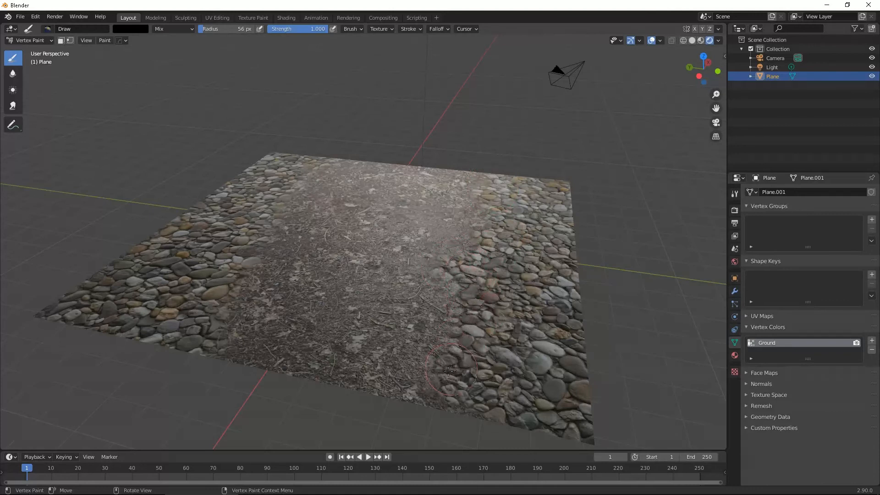
pyautogui.moveTo(531, 334); pyautogui.dragTo(349, 330, button='middle')
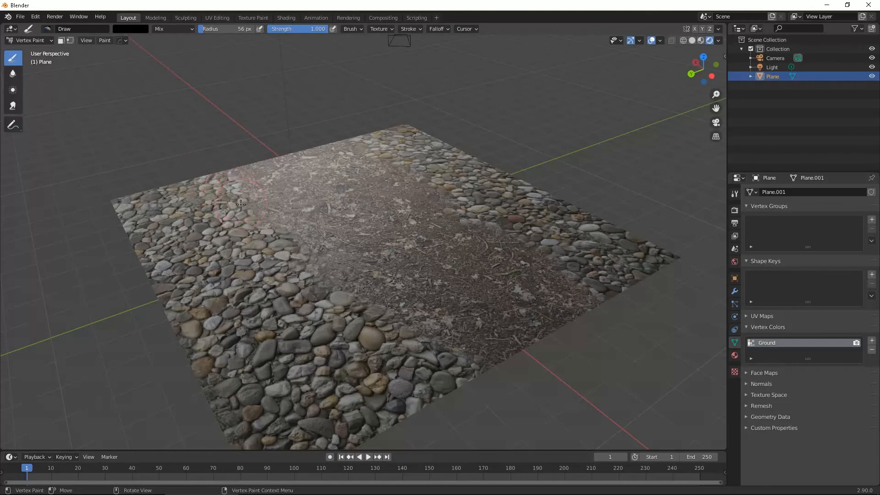
pyautogui.moveTo(330, 341); pyautogui.dragTo(310, 251, button='middle')
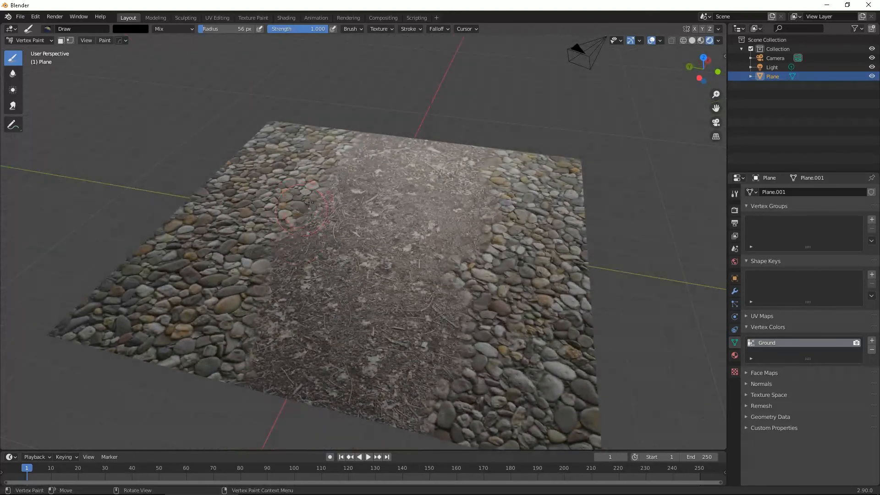
pyautogui.moveTo(463, 224); pyautogui.dragTo(474, 274, button='middle')
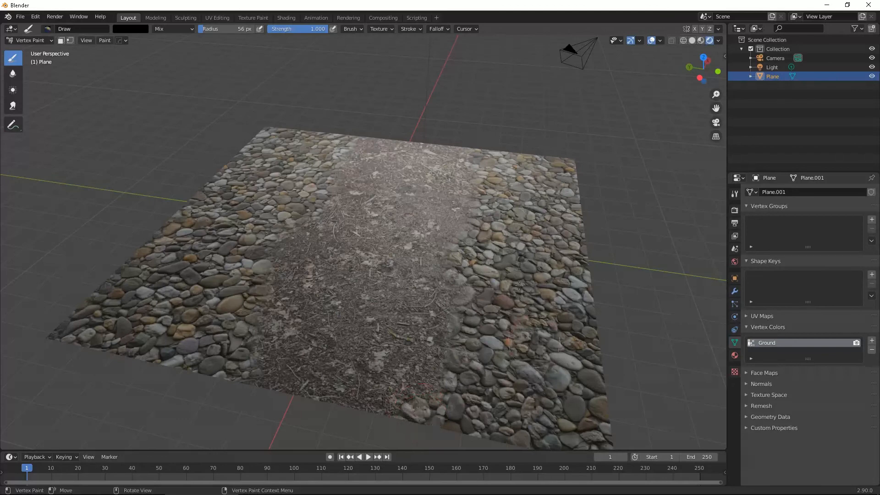
pyautogui.scroll(-2, 504, 290)
pyautogui.moveTo(503, 290); pyautogui.dragTo(460, 285, button='middle')
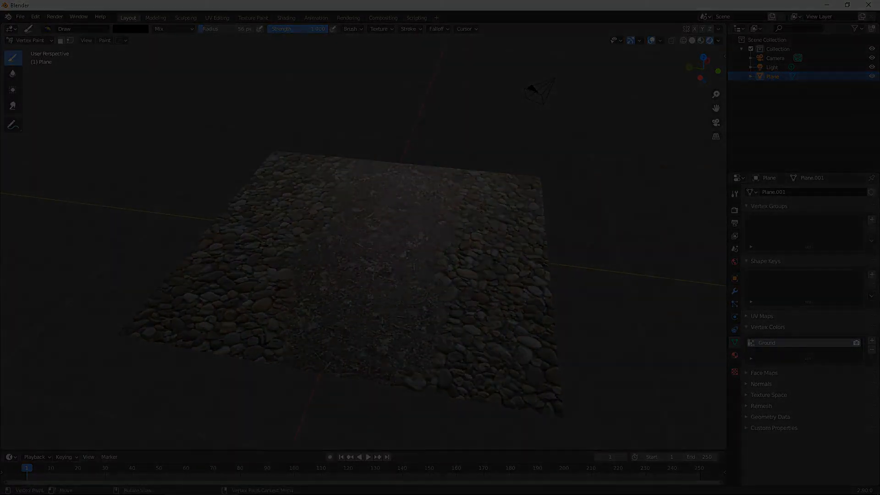